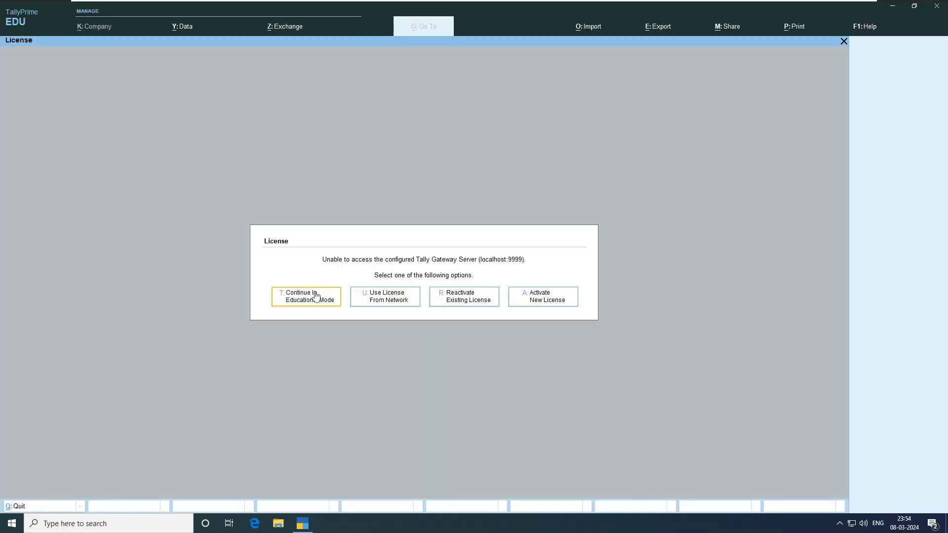
- Continue in Educational mode and view the data path configuration of the company data and backup paths
{"action": "left_click", "coordinate": [313, 295]}
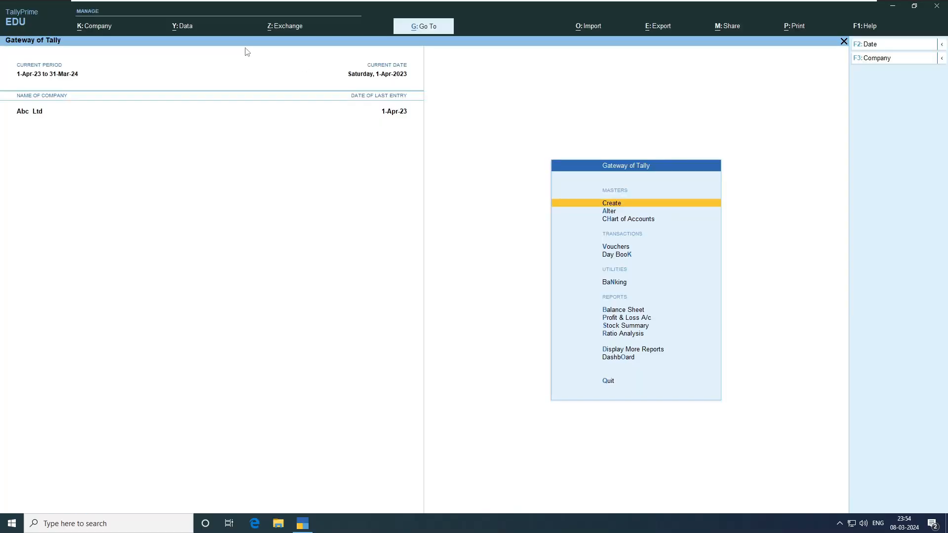
{"action": "left_click", "coordinate": [172, 28]}
{"action": "left_click", "coordinate": [192, 148]}
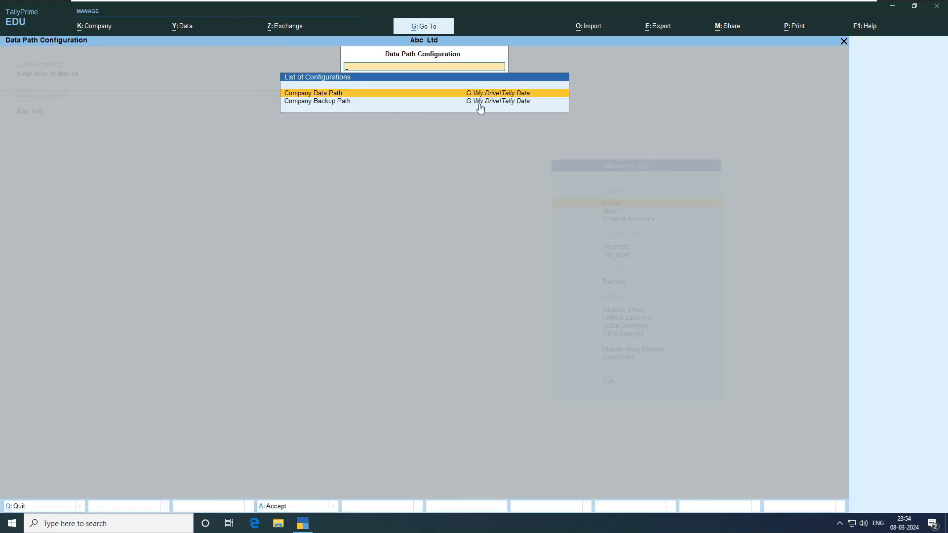
- Switch to File Explorer, open the Tally Data folder under My Drive on Google Drive (G:), and examine its full path
{"action": "left_click", "coordinate": [894, 8]}
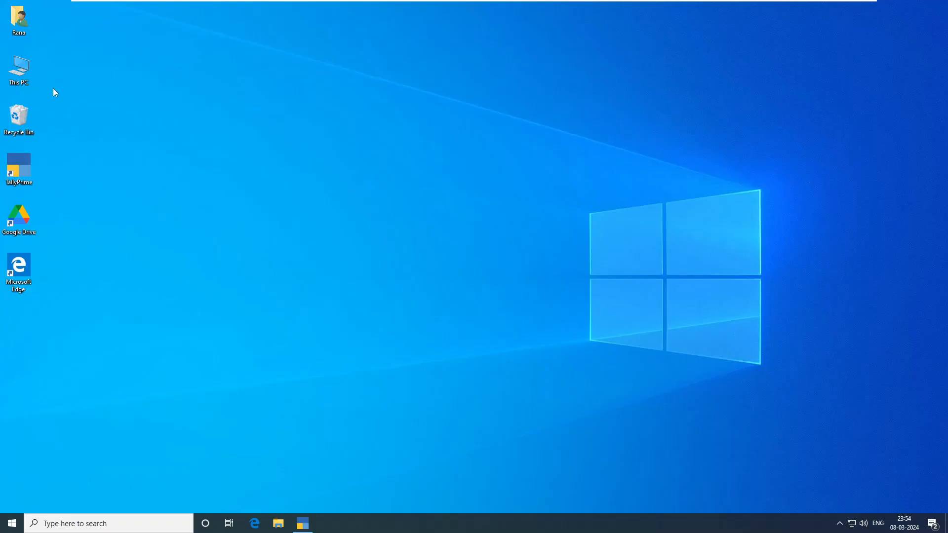
{"action": "key", "text": "super+e"}
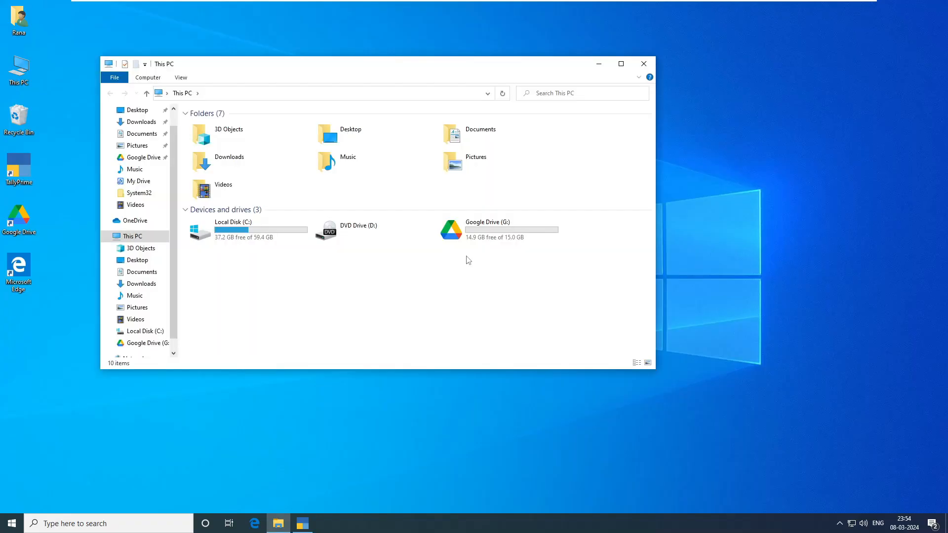
{"action": "double_click", "coordinate": [482, 236]}
{"action": "left_click", "coordinate": [212, 127]}
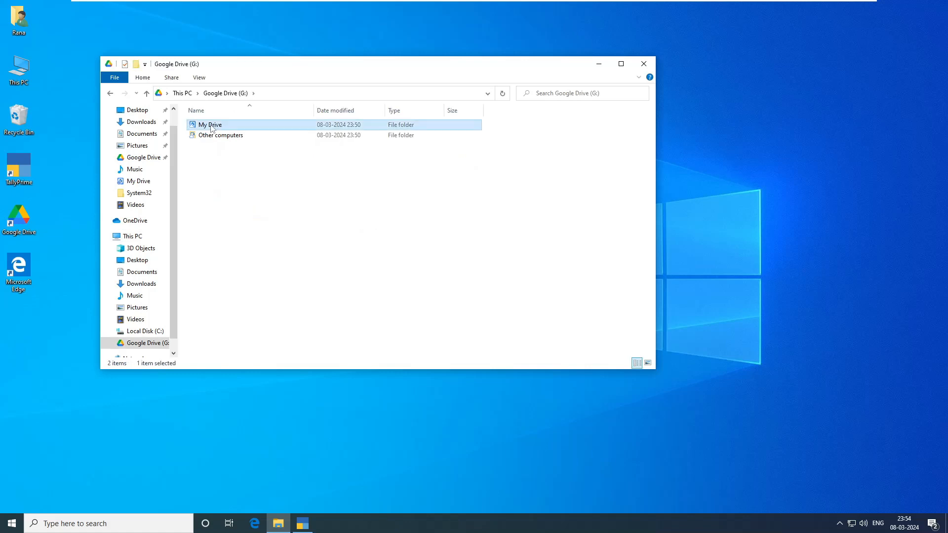
{"action": "double_click", "coordinate": [210, 125]}
{"action": "double_click", "coordinate": [209, 123]}
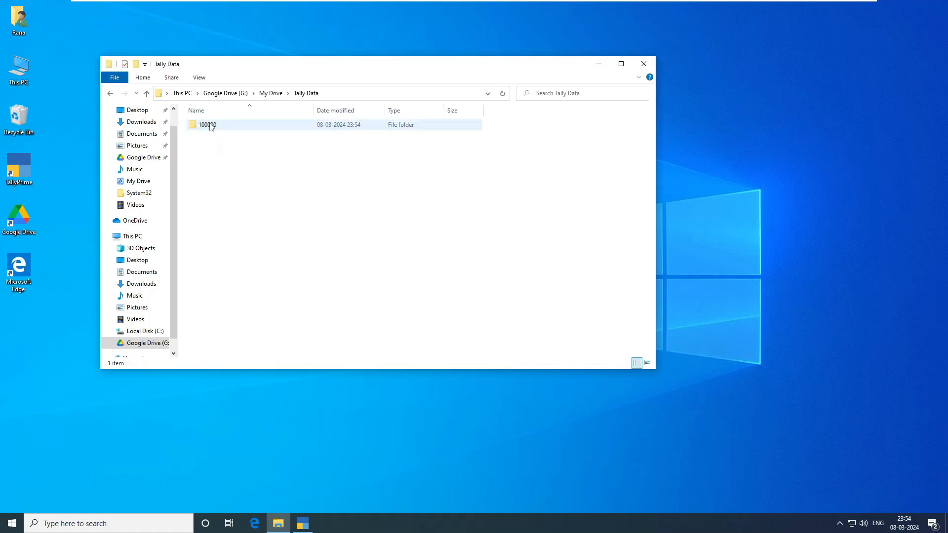
{"action": "double_click", "coordinate": [356, 93]}
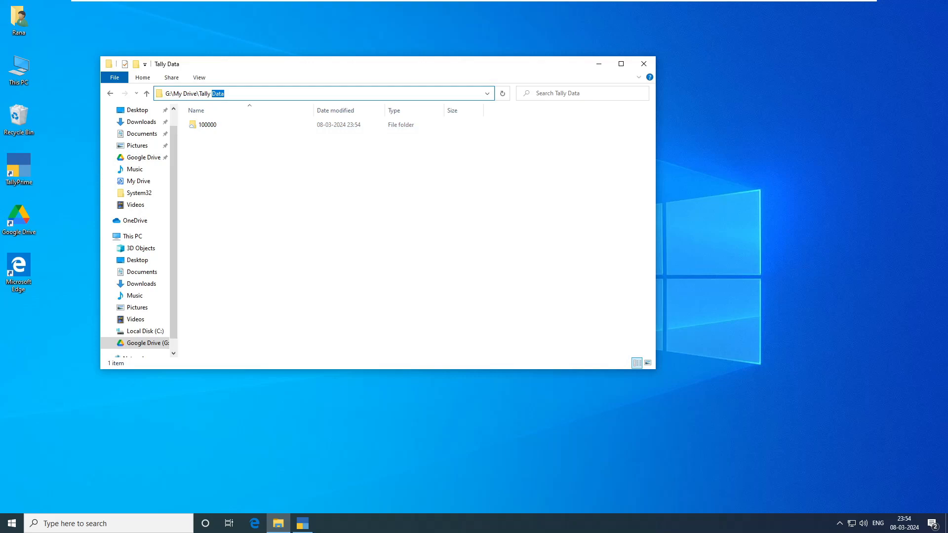
{"action": "left_click", "coordinate": [279, 257]}
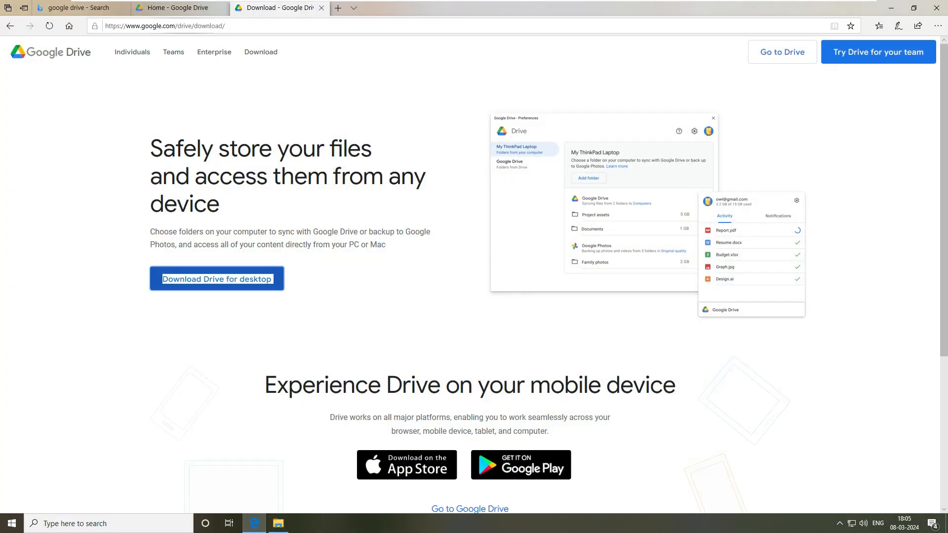
- Go to tallysolutions.com in the web browser and open its download page
{"action": "left_click", "coordinate": [165, 26]}
{"action": "type", "text": "tally"}
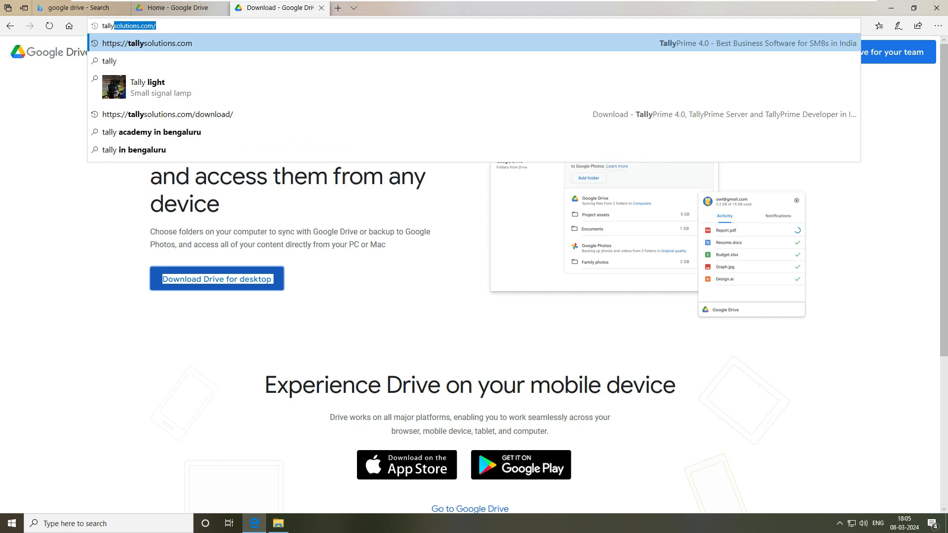
{"action": "key", "text": "Return"}
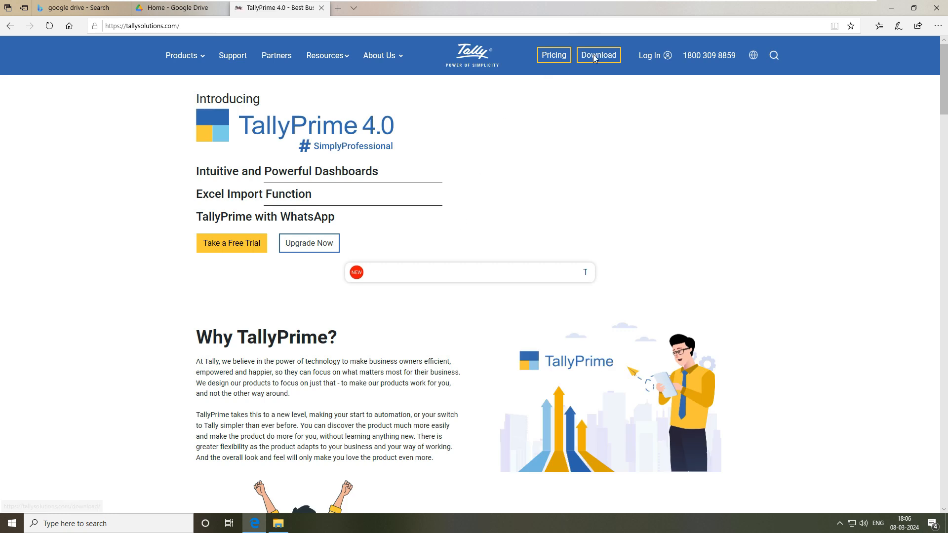
{"action": "left_click_drag", "start_coordinate": [624, 54], "coordinate": [592, 55]}
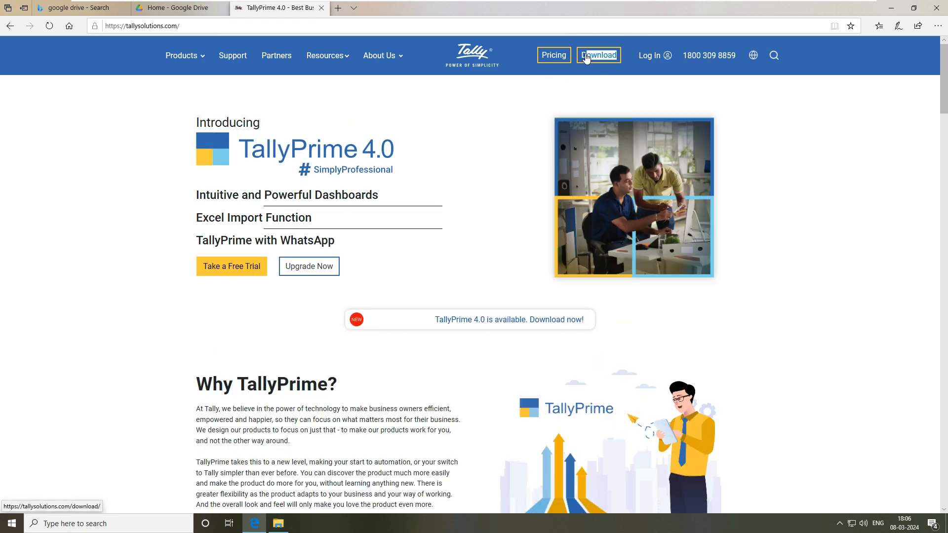
{"action": "left_click", "coordinate": [597, 56]}
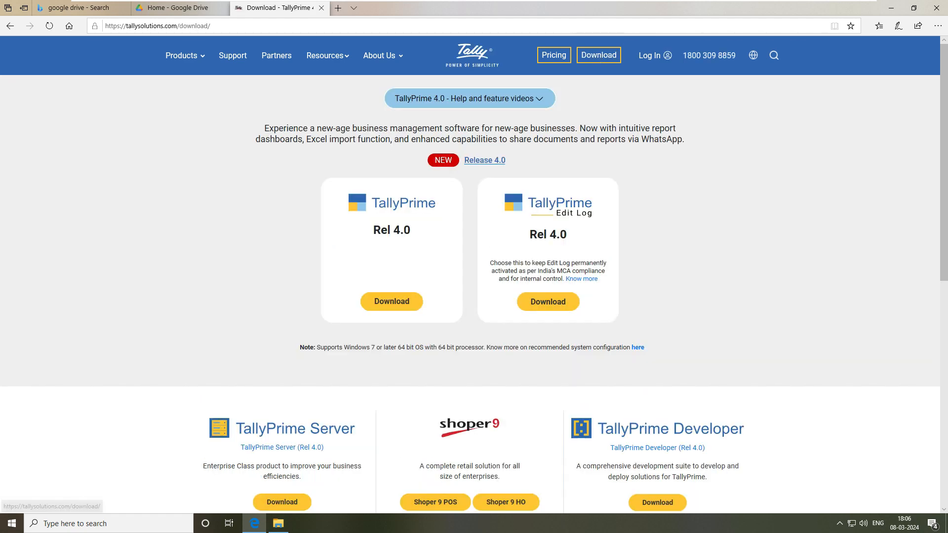
- Download the TallyPrime Rel 4.0 installer without Edit Log and save the setup file
{"action": "left_click_drag", "start_coordinate": [415, 235], "coordinate": [373, 231]}
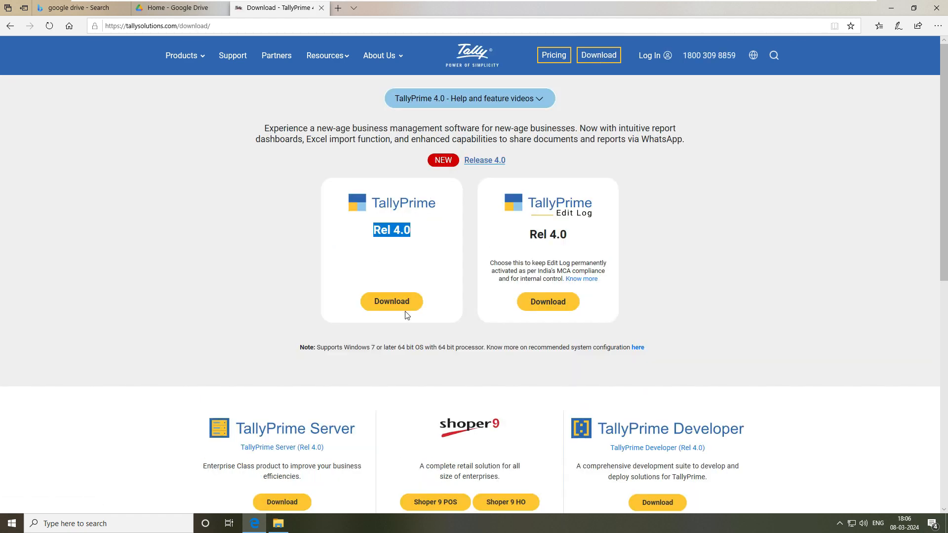
{"action": "left_click", "coordinate": [381, 302]}
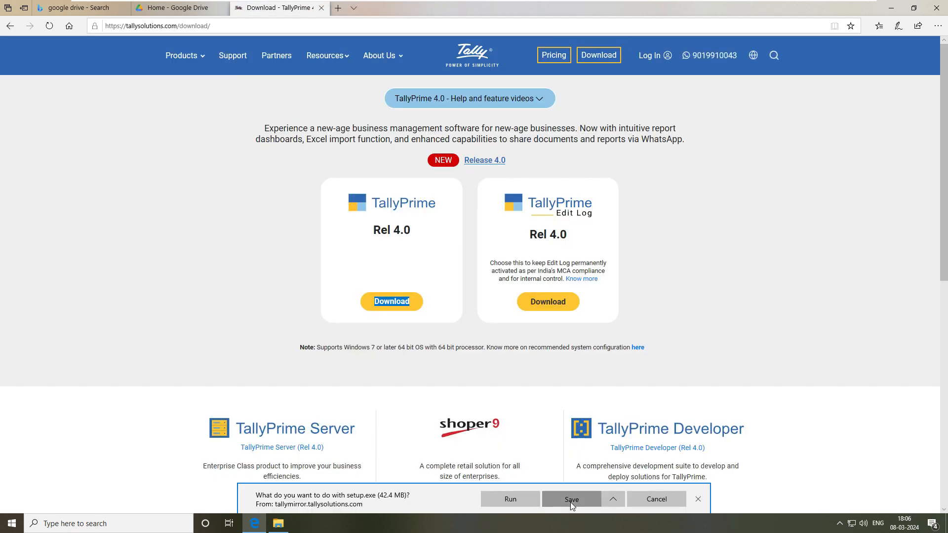
{"action": "left_click", "coordinate": [570, 500]}
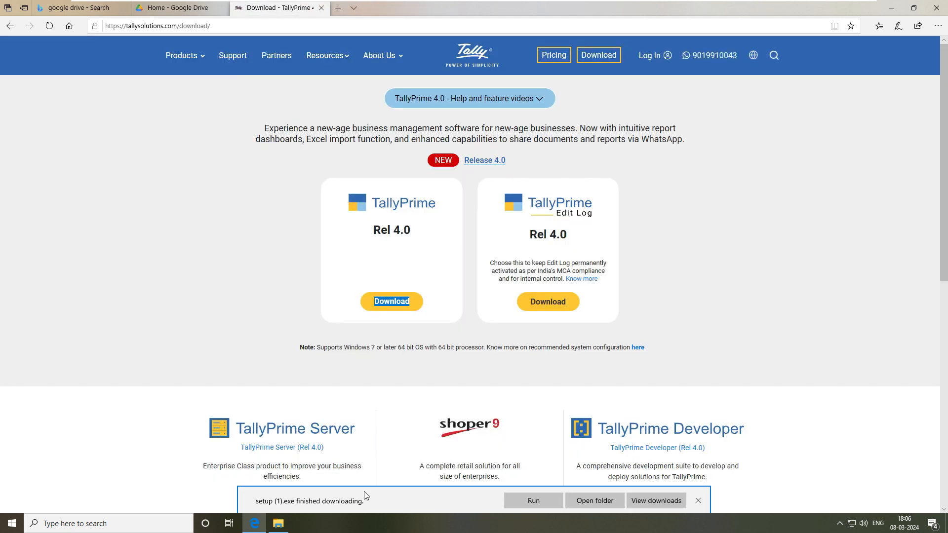
- Run the downloaded setup file, allow it to make changes to the device, and install TallyPrime
{"action": "left_click", "coordinate": [540, 499]}
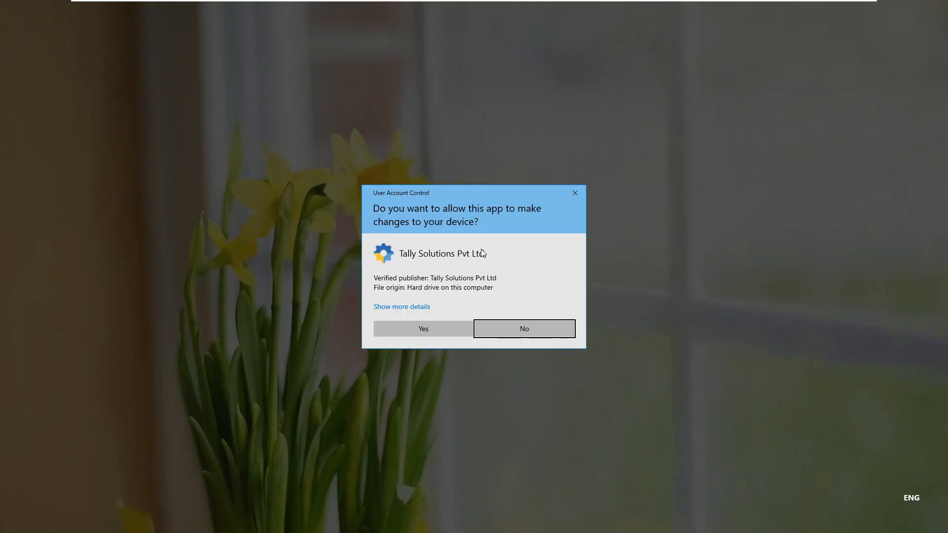
{"action": "left_click", "coordinate": [424, 329]}
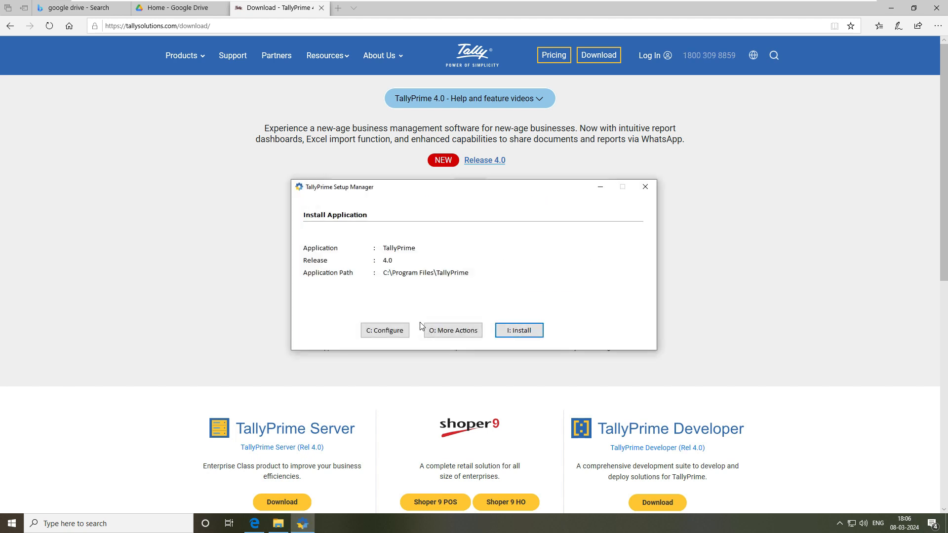
{"action": "left_click", "coordinate": [519, 331]}
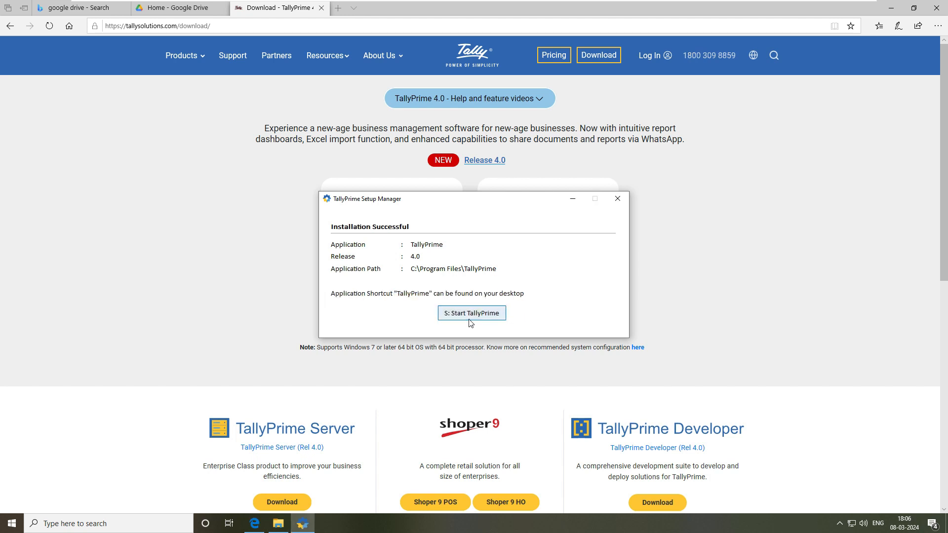
- Start TallyPrime with the default startup settings and choose the free Educational mode
{"action": "left_click", "coordinate": [467, 314]}
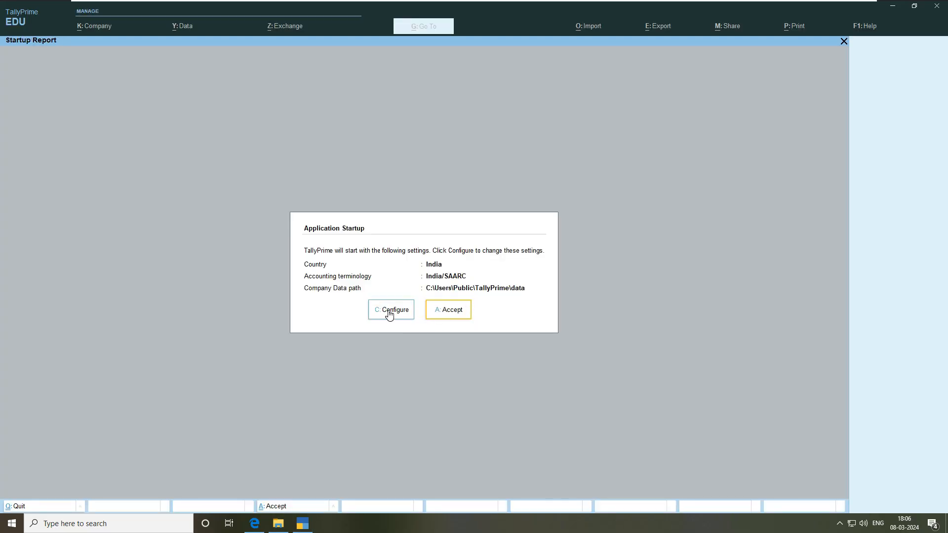
{"action": "left_click", "coordinate": [450, 312]}
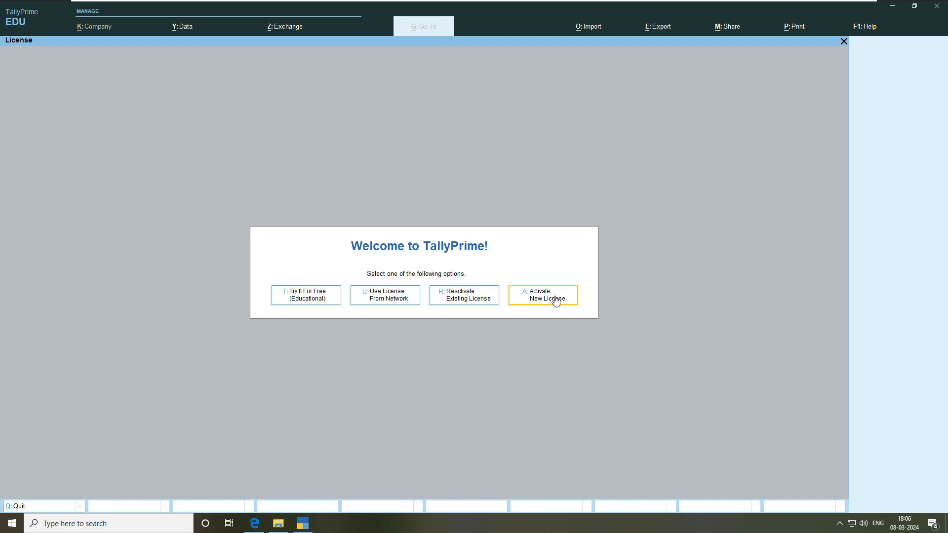
{"action": "left_click", "coordinate": [318, 297]}
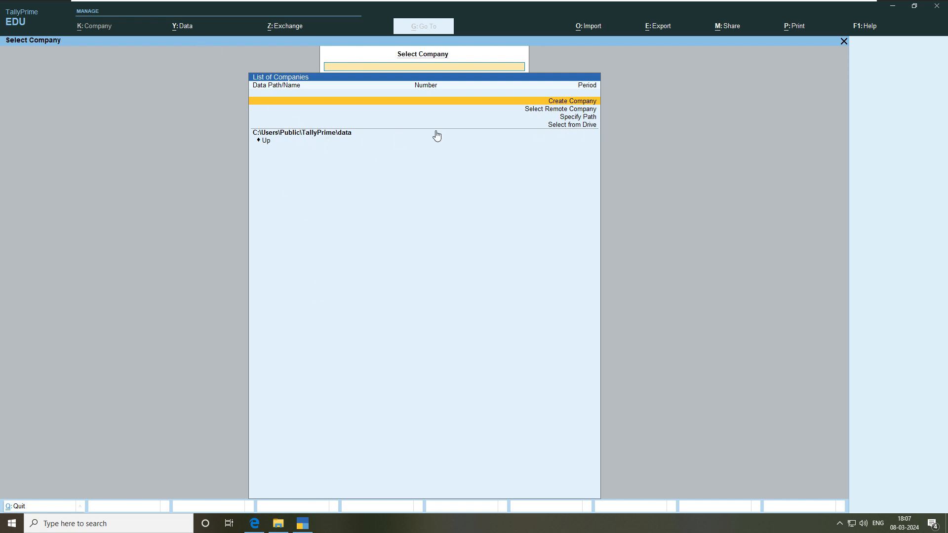
- Open the data path configuration in TallyPrime
{"action": "left_click", "coordinate": [185, 27]}
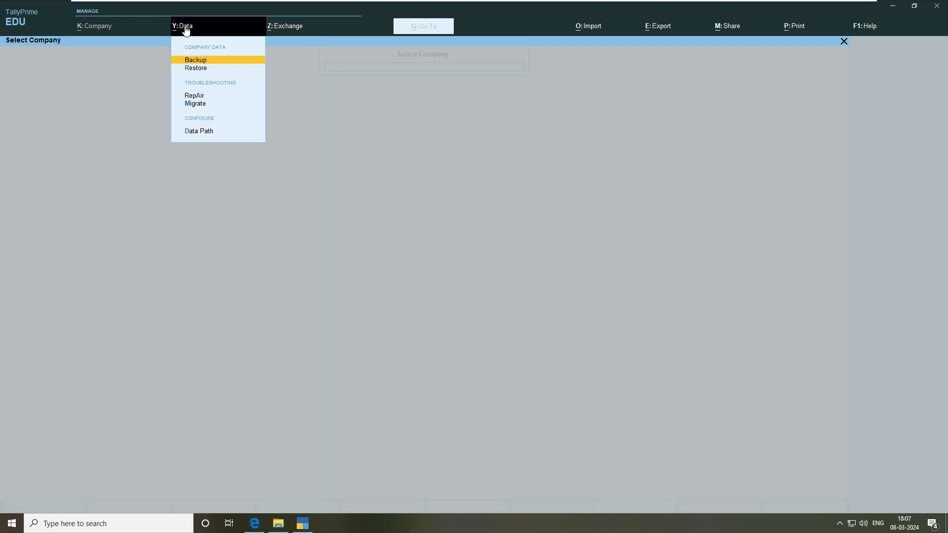
{"action": "left_click", "coordinate": [204, 132]}
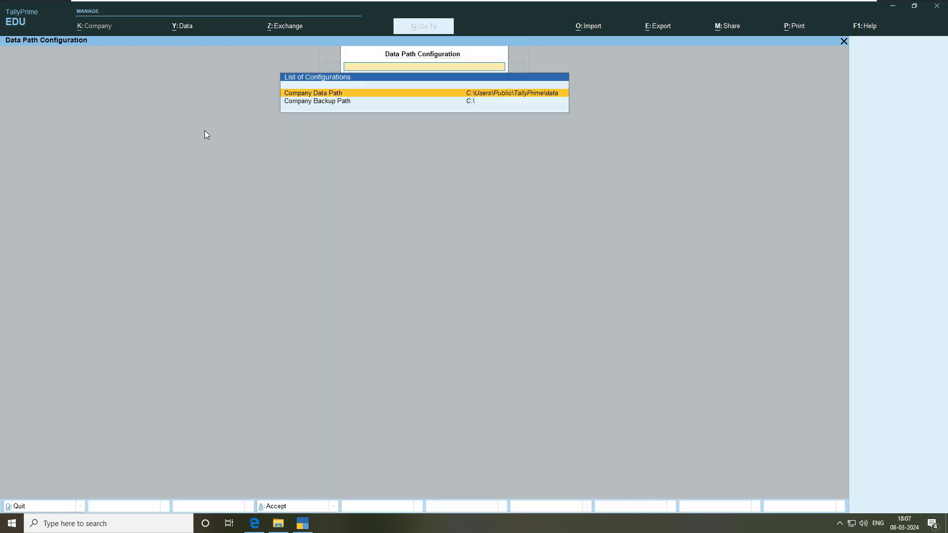
- In File Explorer, open the Tally Data folder under My Drive on Google Drive (G:) and copy its full path
{"action": "left_click", "coordinate": [278, 525]}
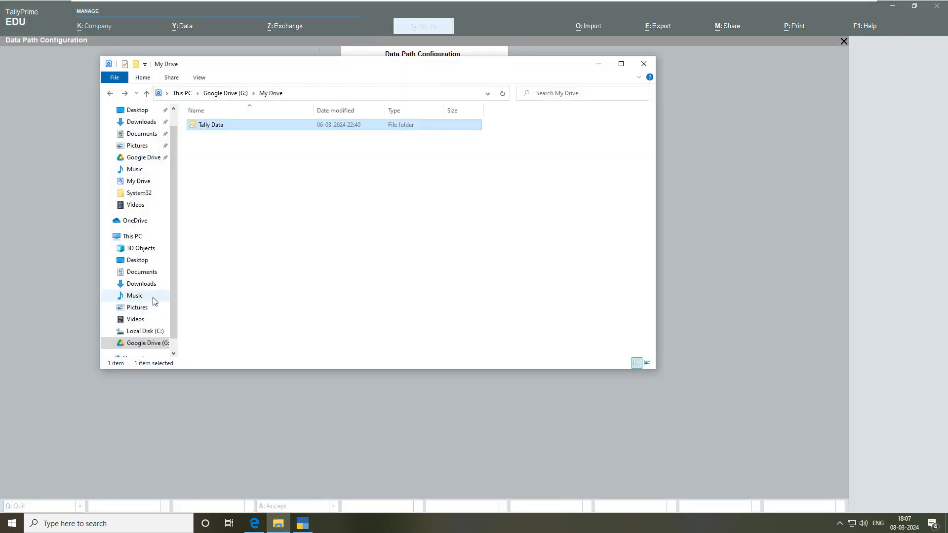
{"action": "left_click", "coordinate": [595, 63]}
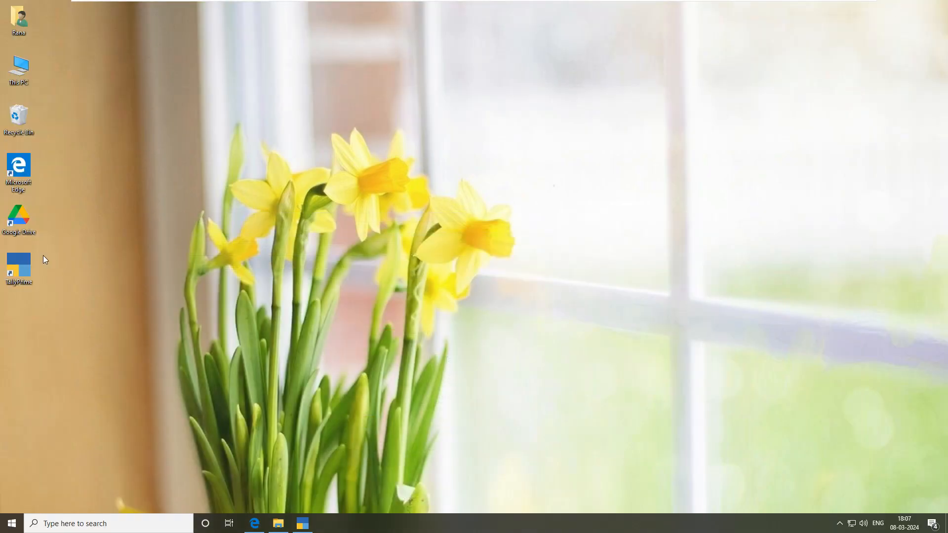
{"action": "double_click", "coordinate": [21, 79]}
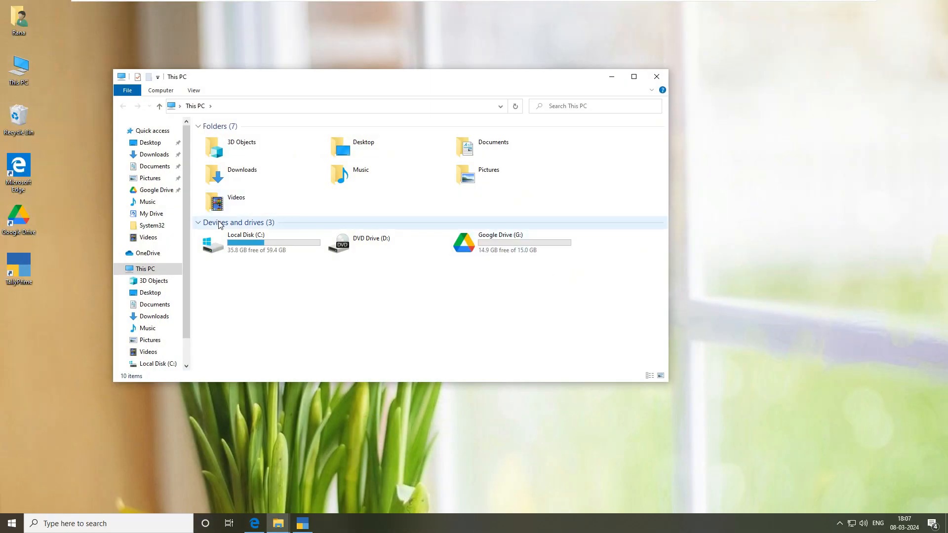
{"action": "double_click", "coordinate": [508, 238]}
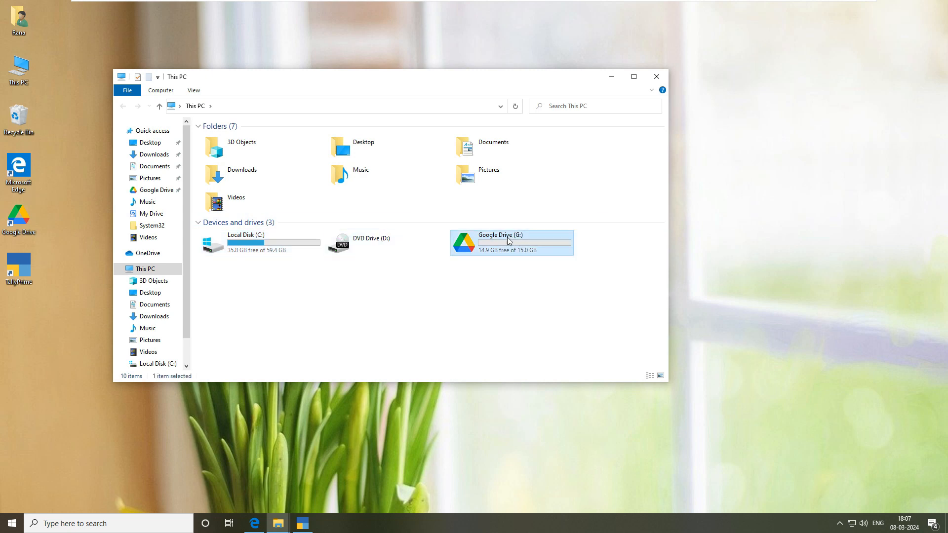
{"action": "double_click", "coordinate": [220, 138]}
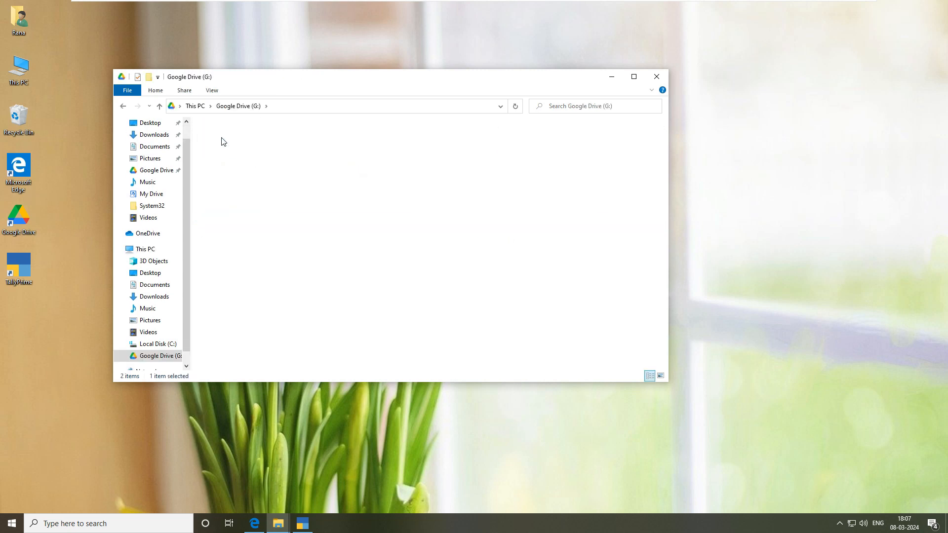
{"action": "left_click", "coordinate": [223, 141]}
{"action": "double_click", "coordinate": [223, 139]}
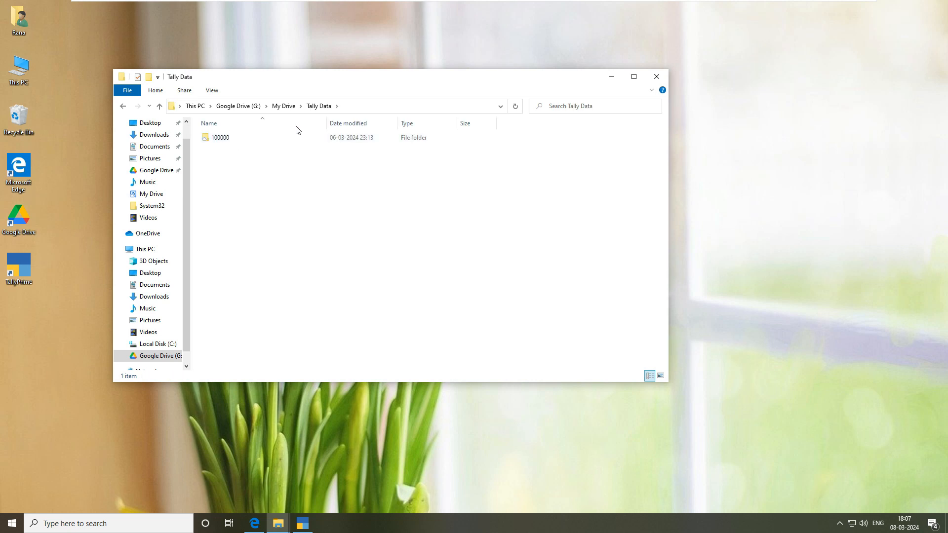
{"action": "left_click", "coordinate": [355, 106]}
{"action": "key", "text": "ctrl+c"}
{"action": "right_click", "coordinate": [203, 107]}
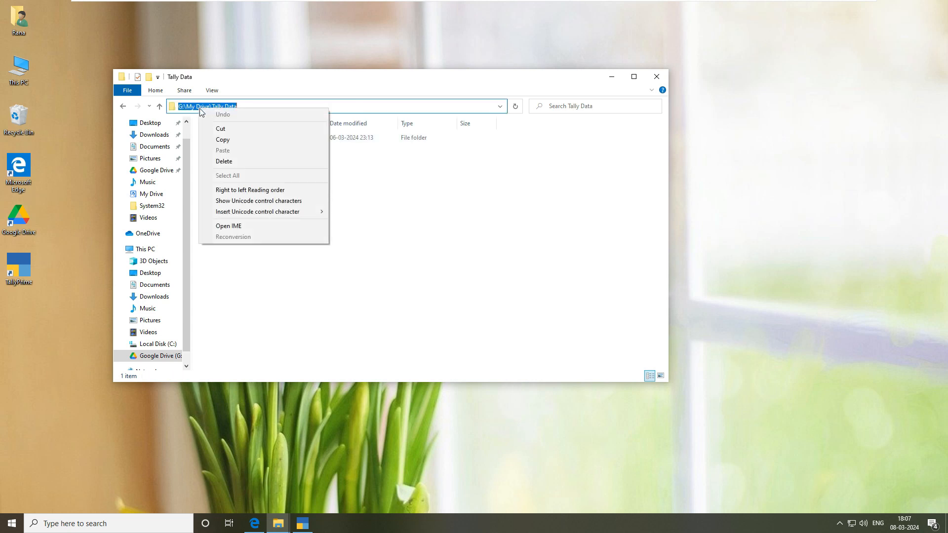
{"action": "left_click", "coordinate": [222, 139]}
- Return to TallyPrime and set the Company Data Path to G:\My Drive\Tally Data
{"action": "left_click", "coordinate": [303, 523]}
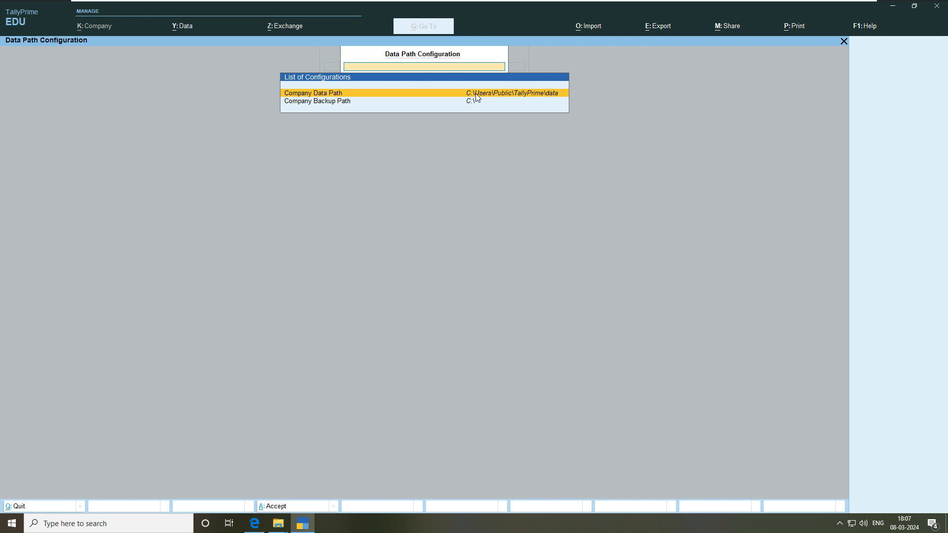
{"action": "key", "text": "Return"}
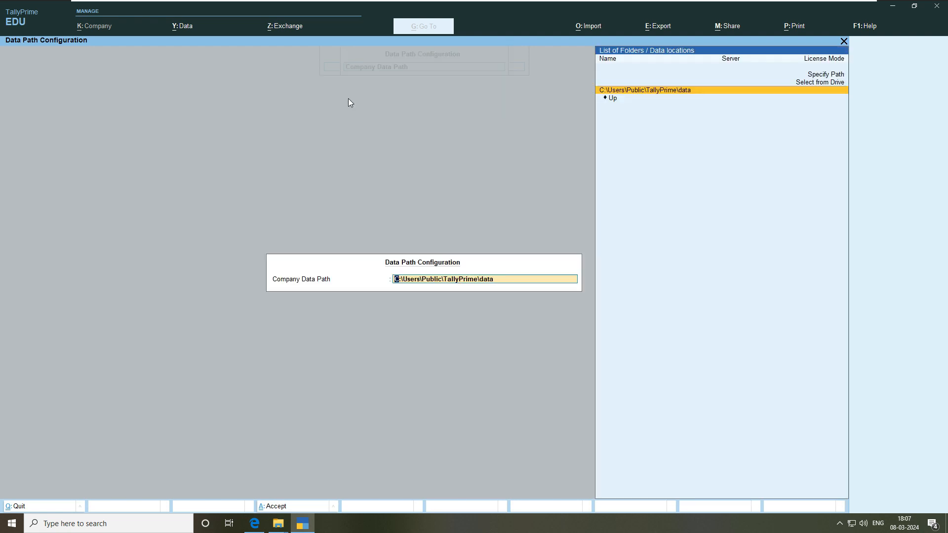
{"action": "key", "text": "BackSpace"}
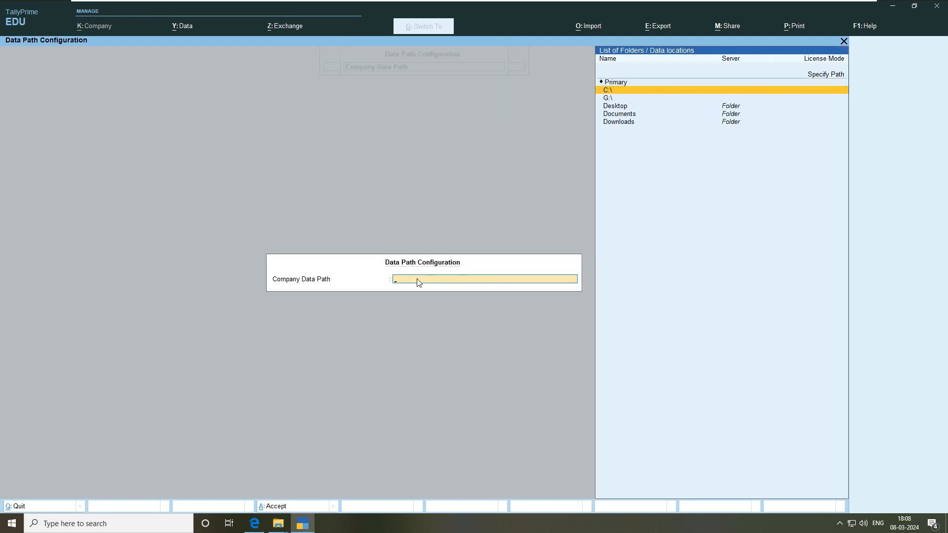
{"action": "key", "text": "ctrl+v"}
{"action": "key", "text": "Return"}
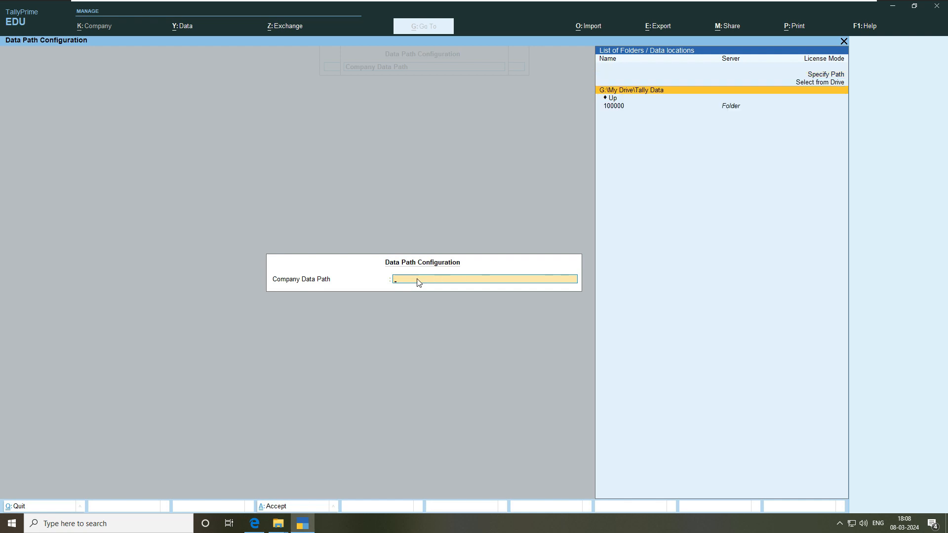
{"action": "key", "text": "Return"}
- Set the Company Backup Path to G:\My Drive\Tally Data and accept the data path configuration
{"action": "key", "text": "Down"}
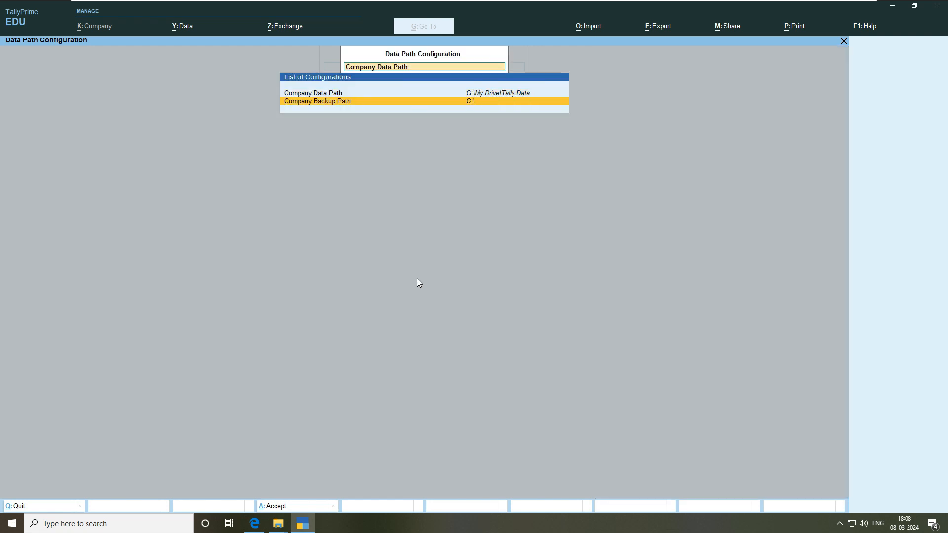
{"action": "key", "text": "Return"}
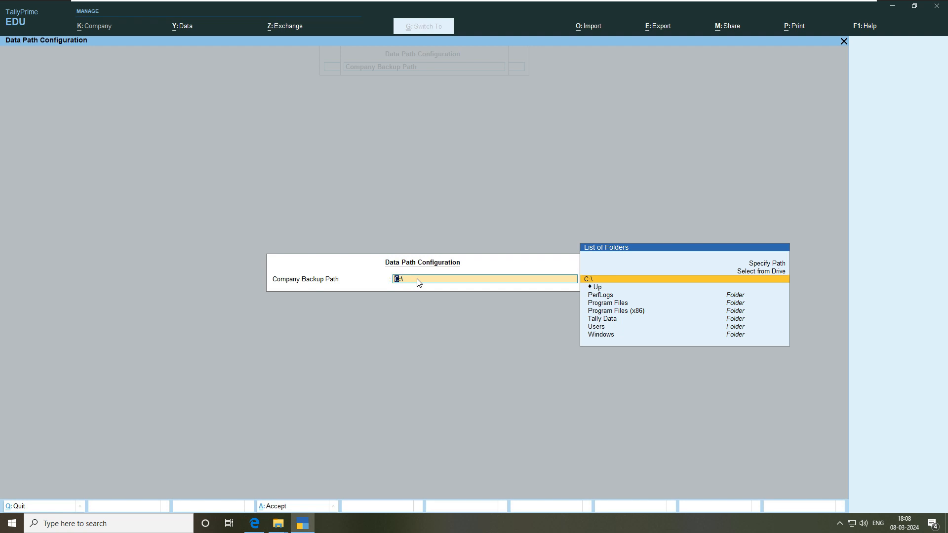
{"action": "key", "text": "ctrl+v"}
{"action": "key", "text": "Return"}
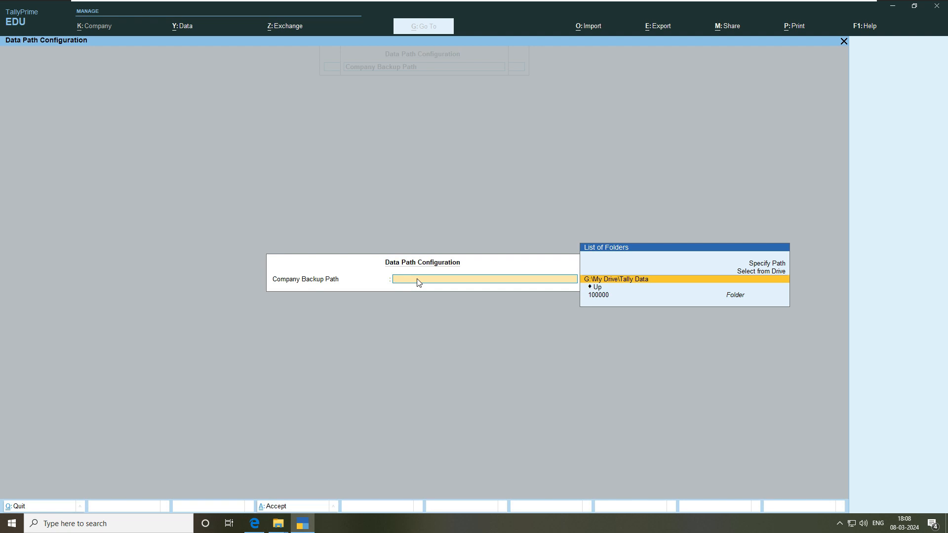
{"action": "key", "text": "Return"}
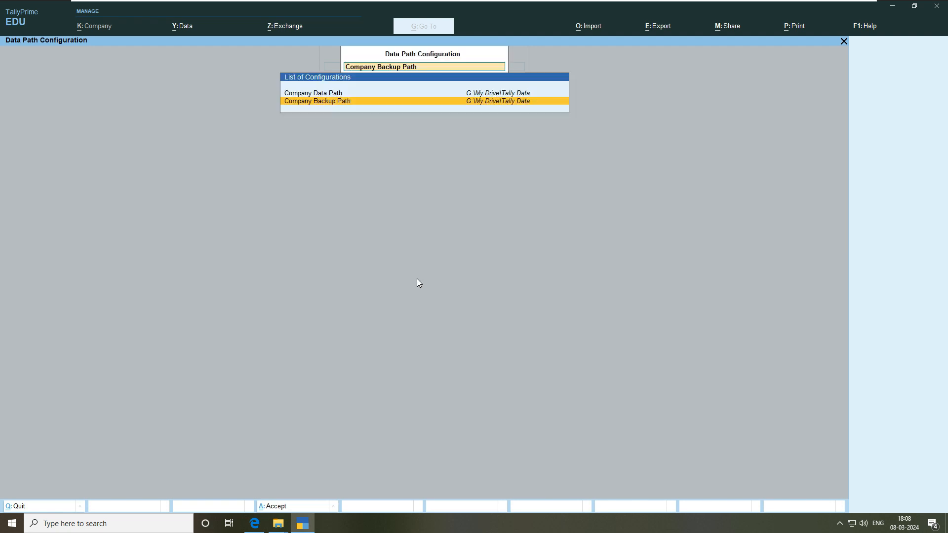
{"action": "key", "text": "Down"}
{"action": "key", "text": "ctrl+a"}
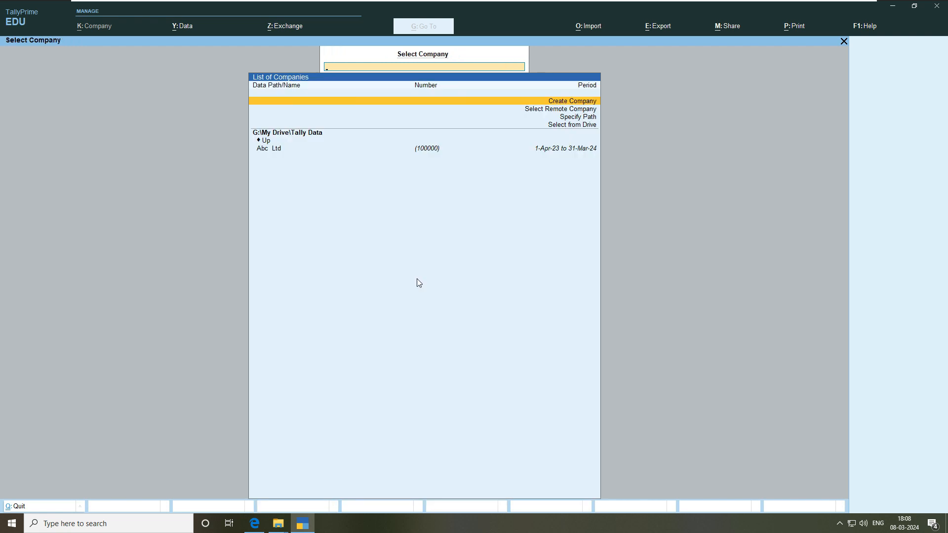
- Open the company Abc Ltd from the G:\My Drive\Tally Data location
{"action": "key", "text": "Down"}
{"action": "key", "text": "Down"}
{"action": "key", "text": "Down"}
{"action": "key", "text": "Down"}
{"action": "key", "text": "Down"}
{"action": "key", "text": "Down"}
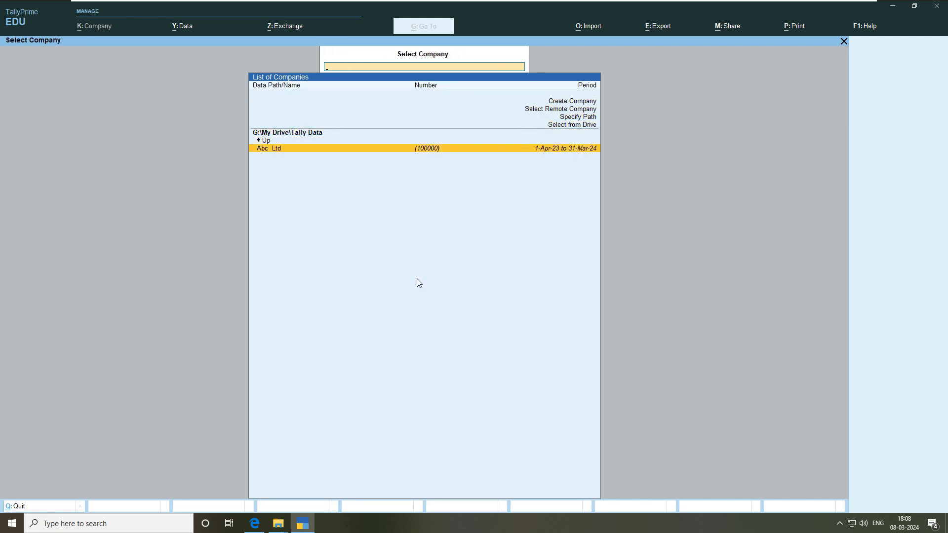
{"action": "key", "text": "Return"}
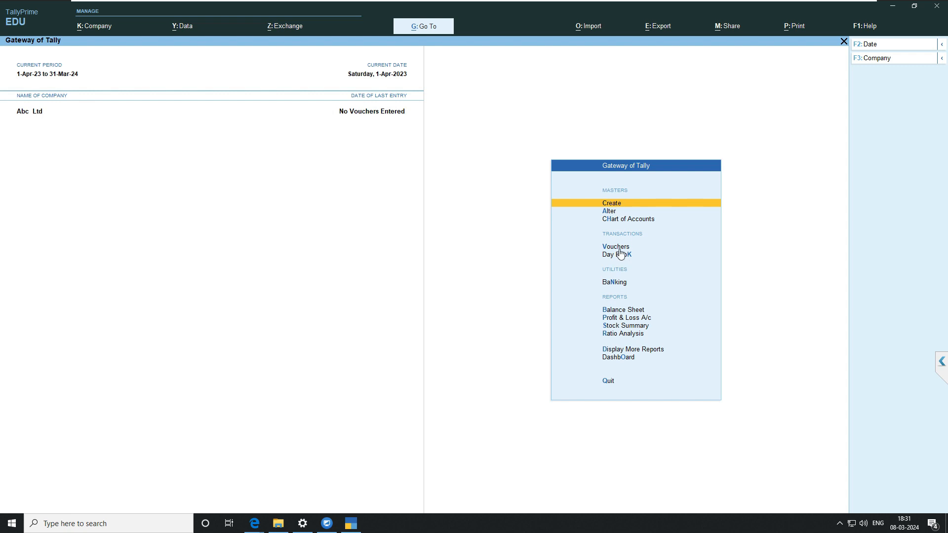
- Start a payment voucher and begin creating a new ledger for its Account field
{"action": "left_click", "coordinate": [615, 247]}
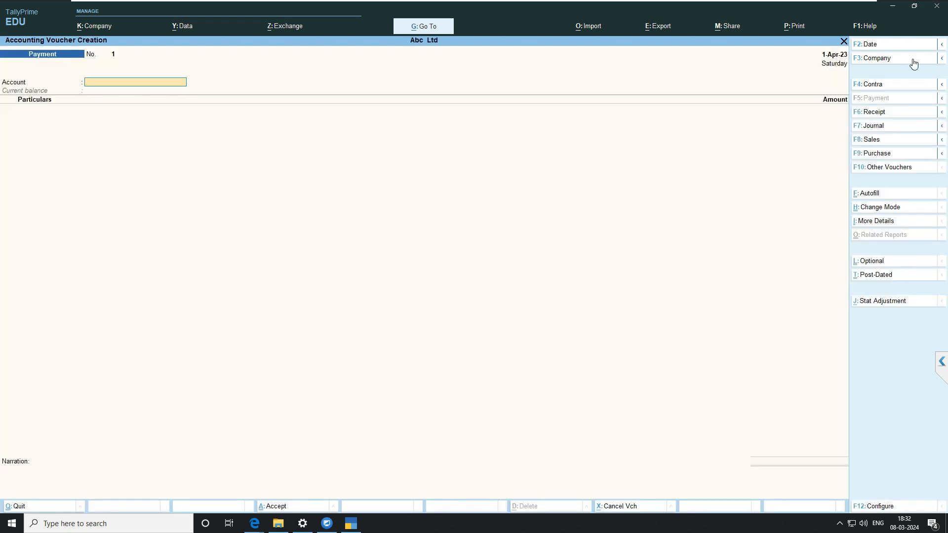
{"action": "key", "text": "alt"}
{"action": "key", "text": "alt+c"}
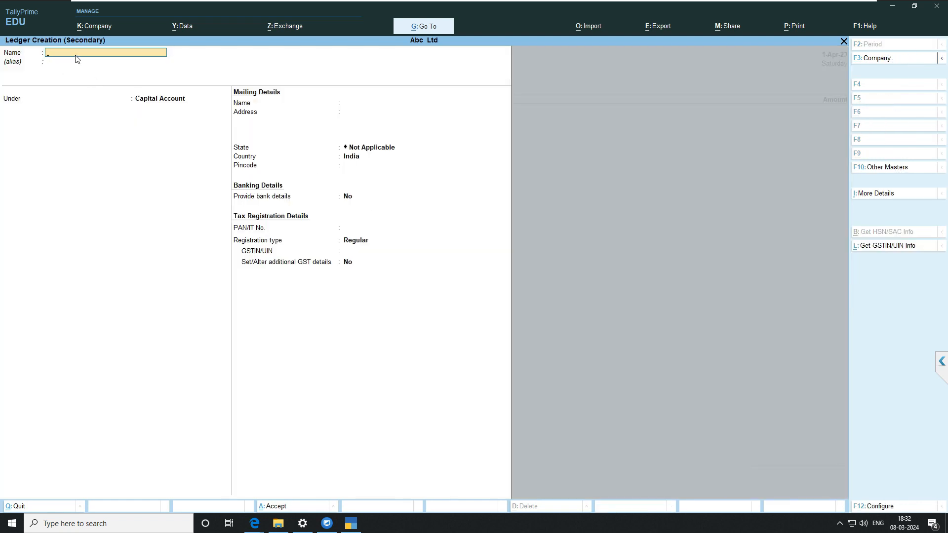
- Name the ledger Abc Bank and place it under the Bank Accounts group
{"action": "type", "text": "Abc ban"}
{"action": "key", "text": "Return"}
{"action": "key", "text": "Return"}
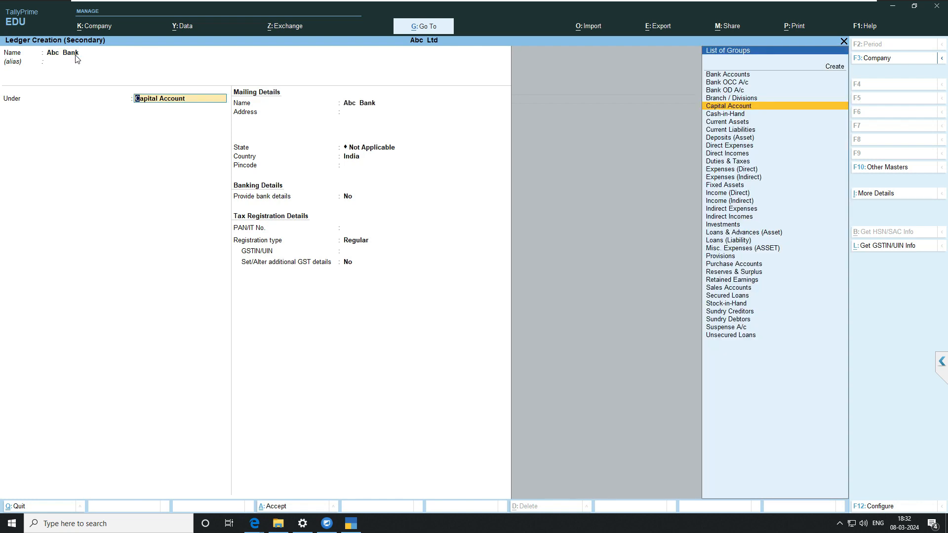
{"action": "type", "text": "B"}
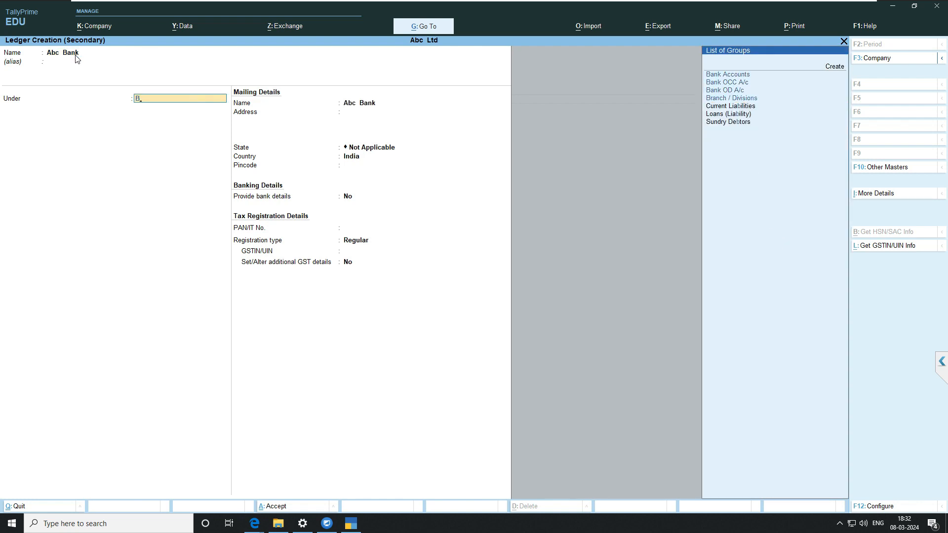
{"action": "key", "text": "BackSpace"}
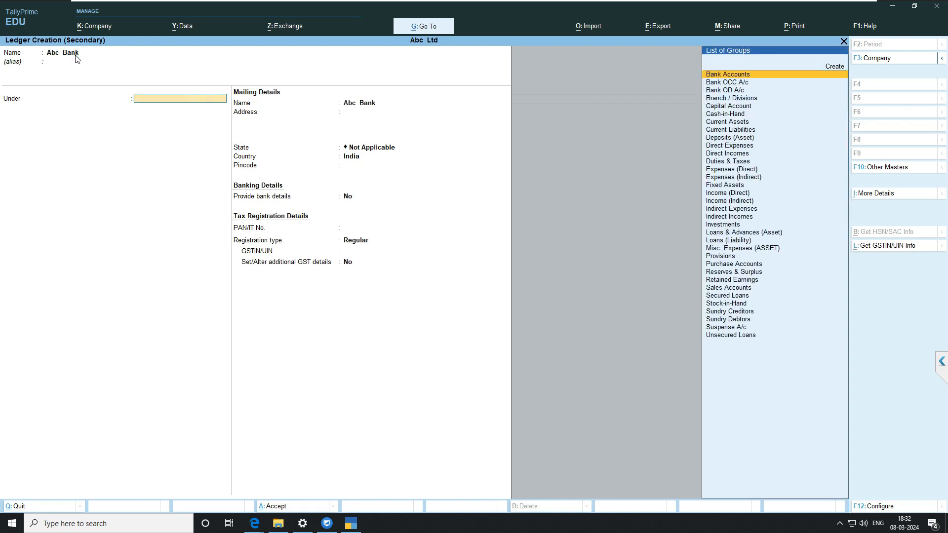
{"action": "type", "text": "Ba"}
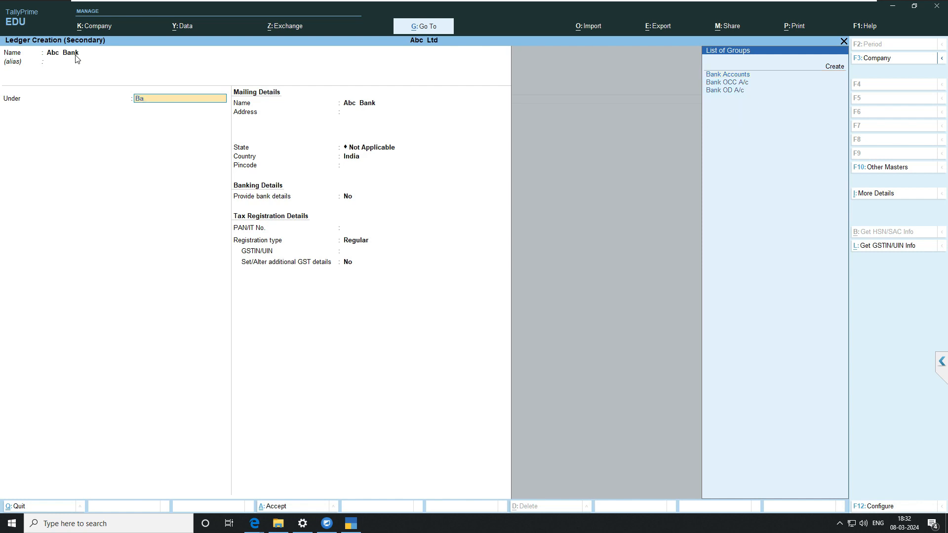
{"action": "left_click", "coordinate": [739, 75]}
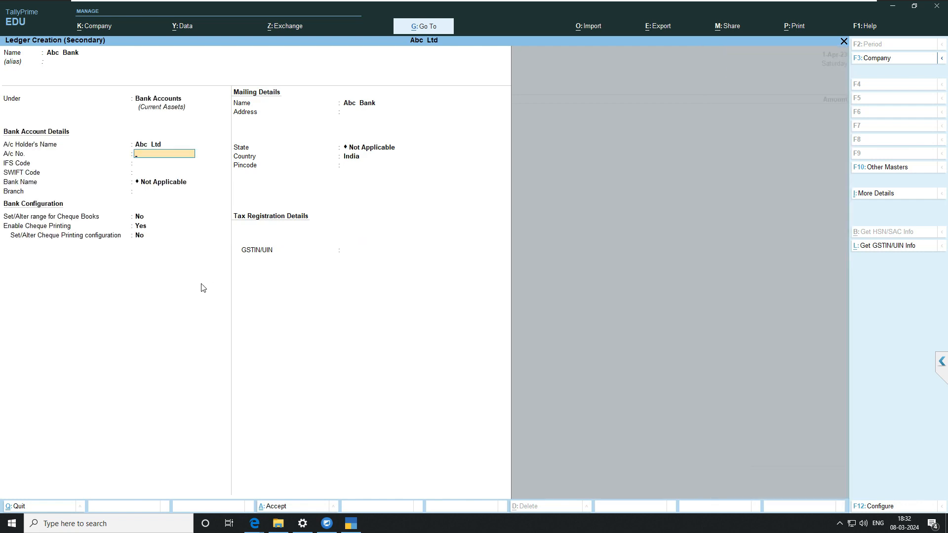
- Enter the bank account number, keep the defaults for all remaining details and save the bank ledger
{"action": "type", "text": "0000012356"}
{"action": "key", "text": "Return"}
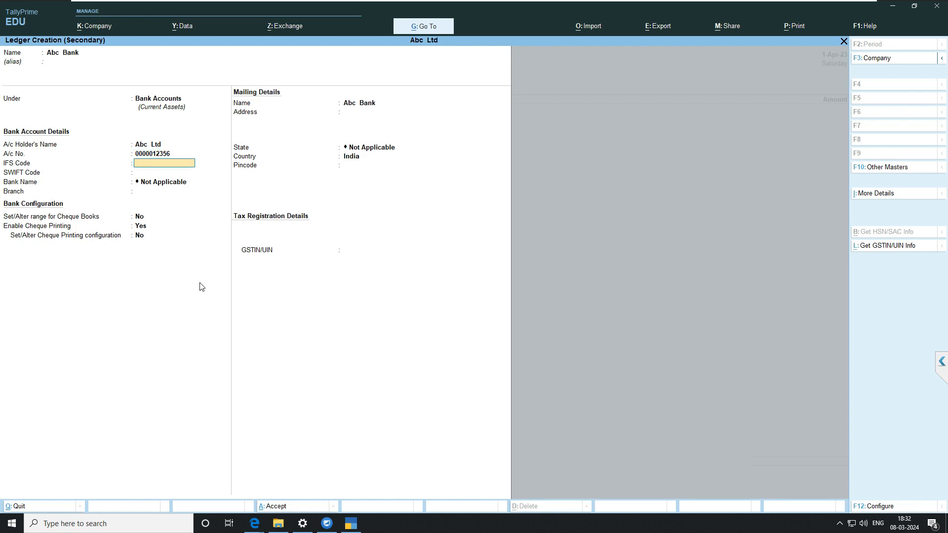
{"action": "key", "text": "Return"}
{"action": "key", "text": "Return"}
{"action": "key", "text": "Return"}
{"action": "key", "text": "Return"}
{"action": "key", "text": "Return"}
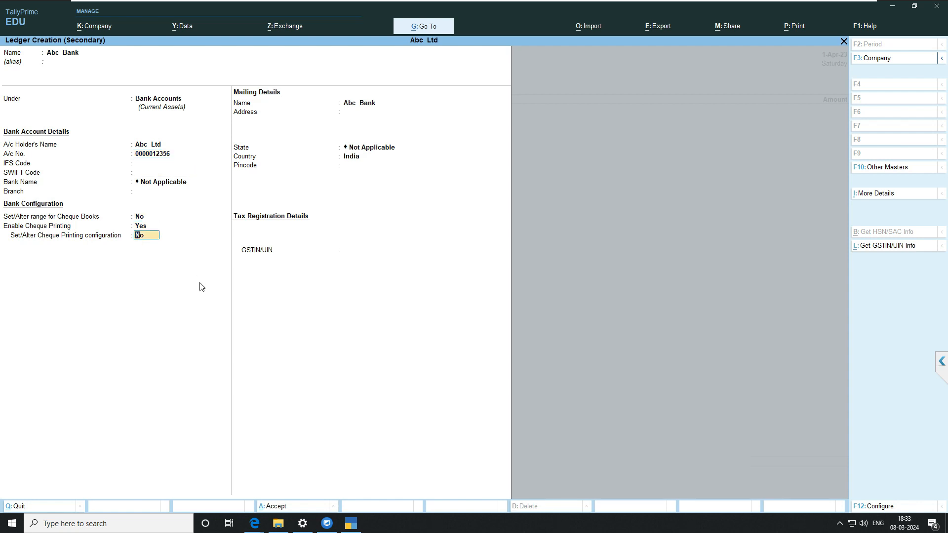
{"action": "key", "text": "Return"}
{"action": "key", "text": "Return"}
{"action": "key", "text": "Return"}
{"action": "key", "text": "Return"}
{"action": "key", "text": "Return"}
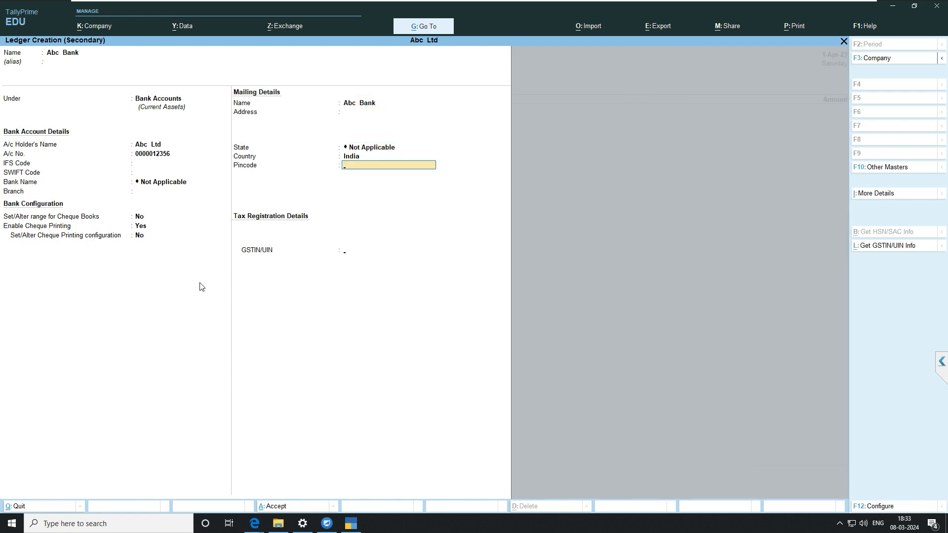
{"action": "key", "text": "Return"}
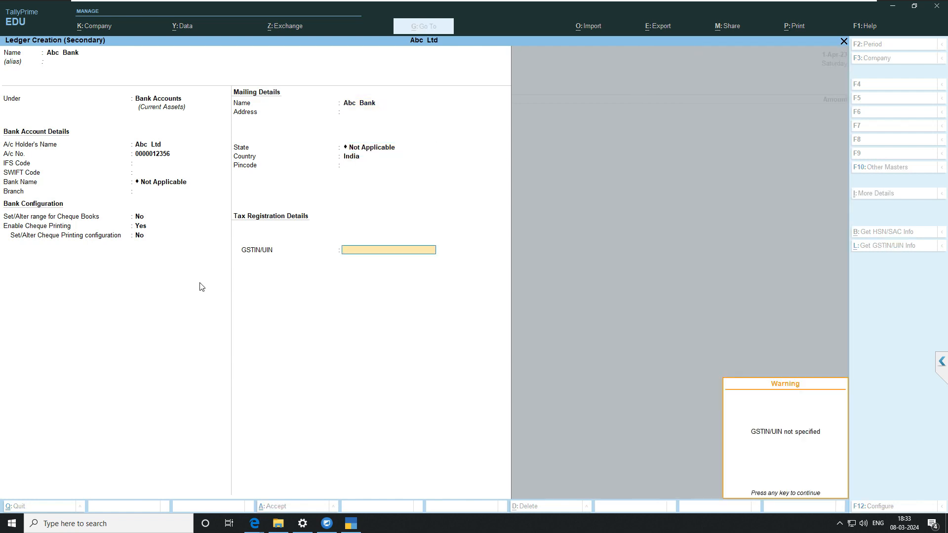
{"action": "key", "text": "Return"}
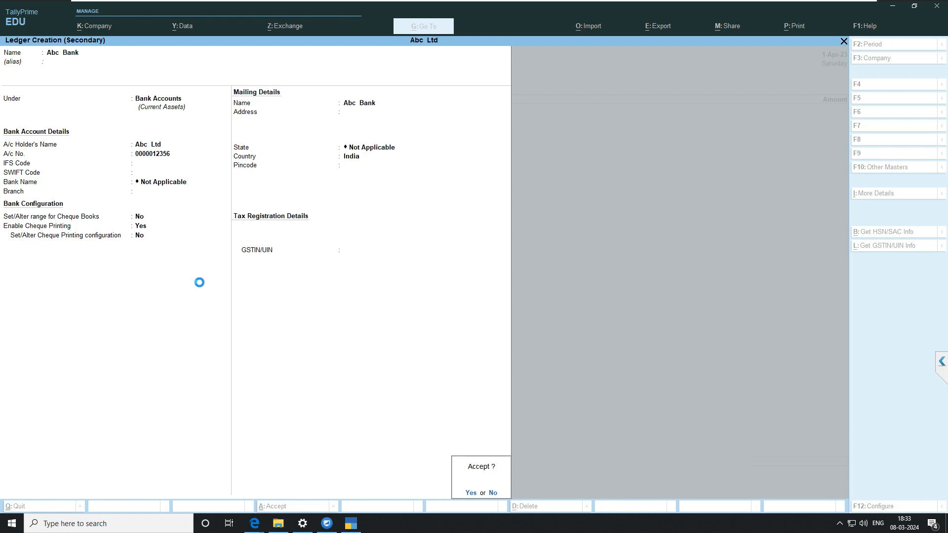
{"action": "key", "text": "Return"}
{"action": "key", "text": "Return"}
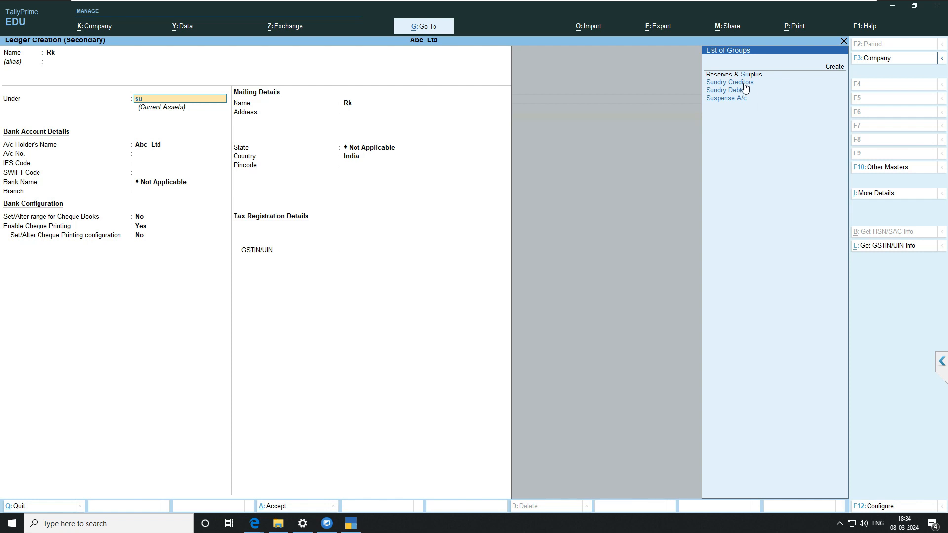
- Place the payee's new ledger under Sundry Creditors and set Maintain balances bill-by-bill to No
{"action": "left_click", "coordinate": [735, 83]}
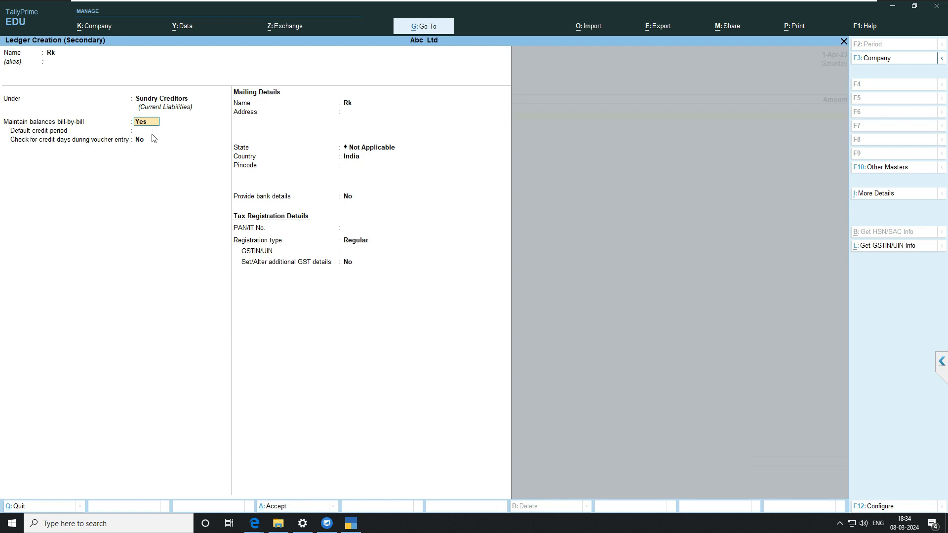
{"action": "type", "text": "no"}
{"action": "key", "text": "Return"}
{"action": "key", "text": "Return"}
{"action": "key", "text": "Return"}
{"action": "key", "text": "Return"}
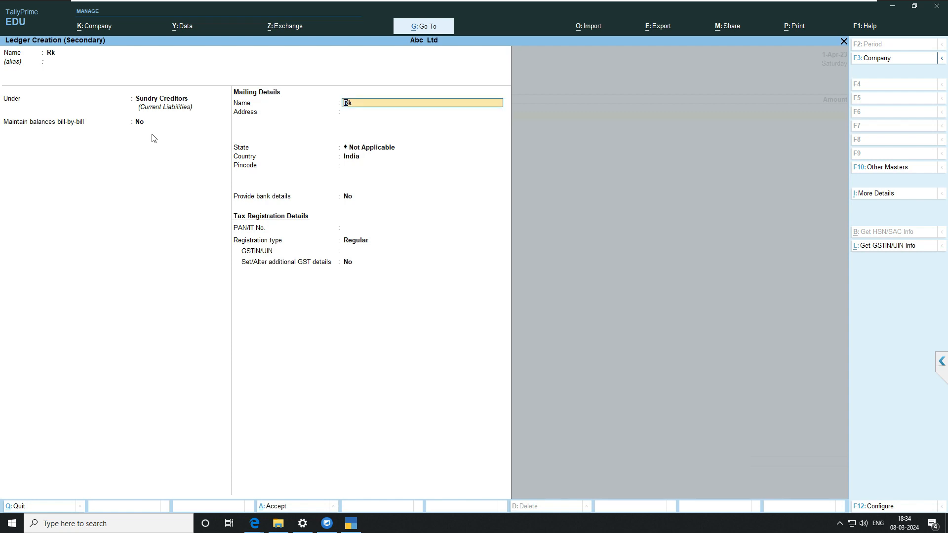
- Keep the default mailing, bank and tax registration details, leave GSTIN/UIN blank and save the creditor ledger
{"action": "key", "text": "Return"}
{"action": "key", "text": "Return"}
{"action": "key", "text": "Return"}
{"action": "key", "text": "Return"}
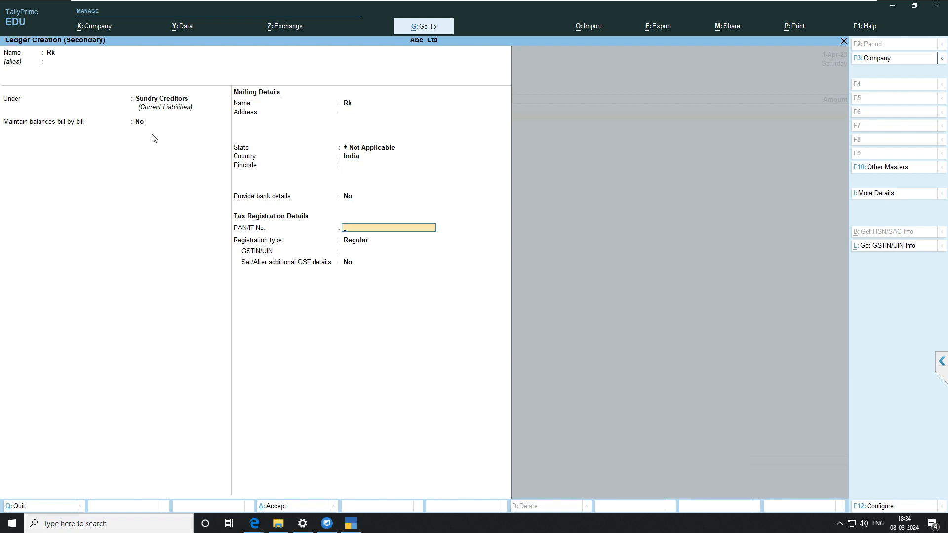
{"action": "key", "text": "Return"}
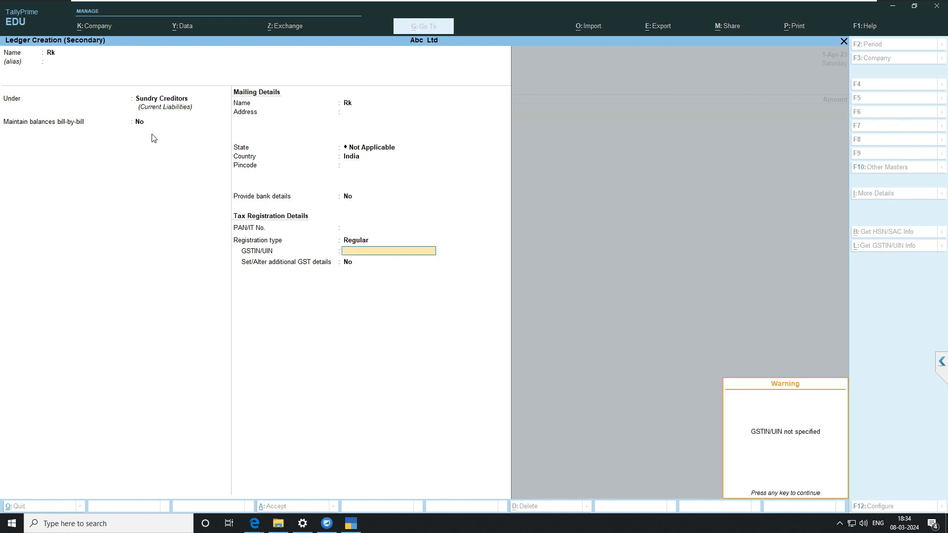
{"action": "key", "text": "Return"}
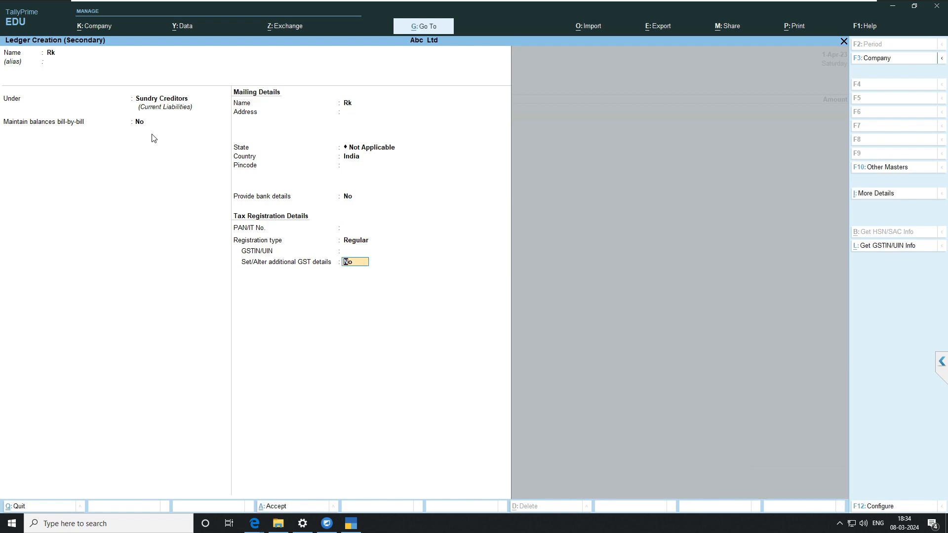
{"action": "key", "text": "Return"}
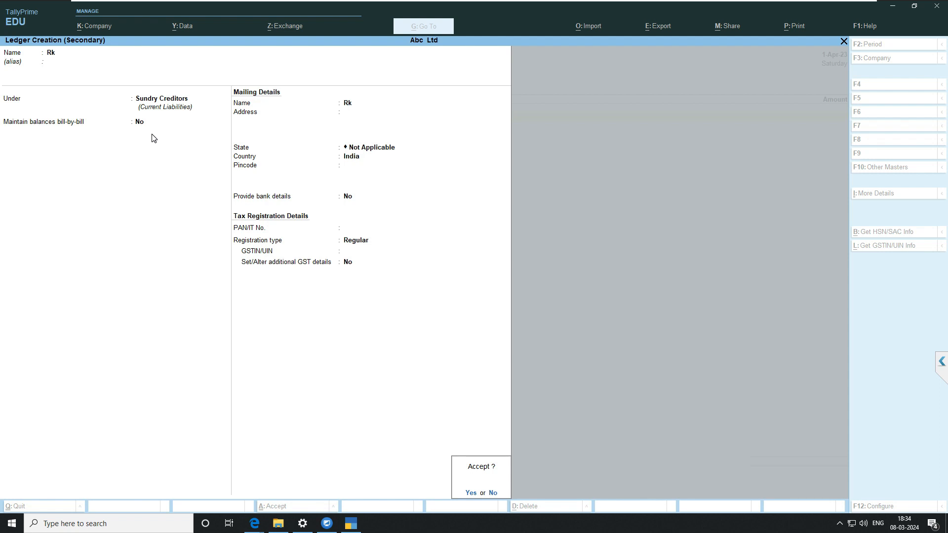
{"action": "key", "text": "Return"}
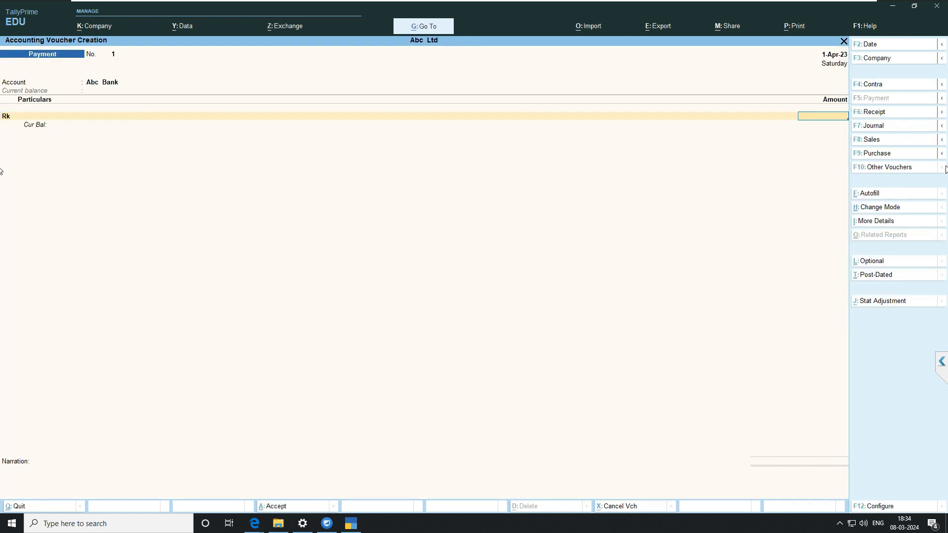
- Enter 100 as the amount paid to the creditor and stay in the payment voucher
{"action": "type", "text": "100"}
{"action": "key", "text": "Return"}
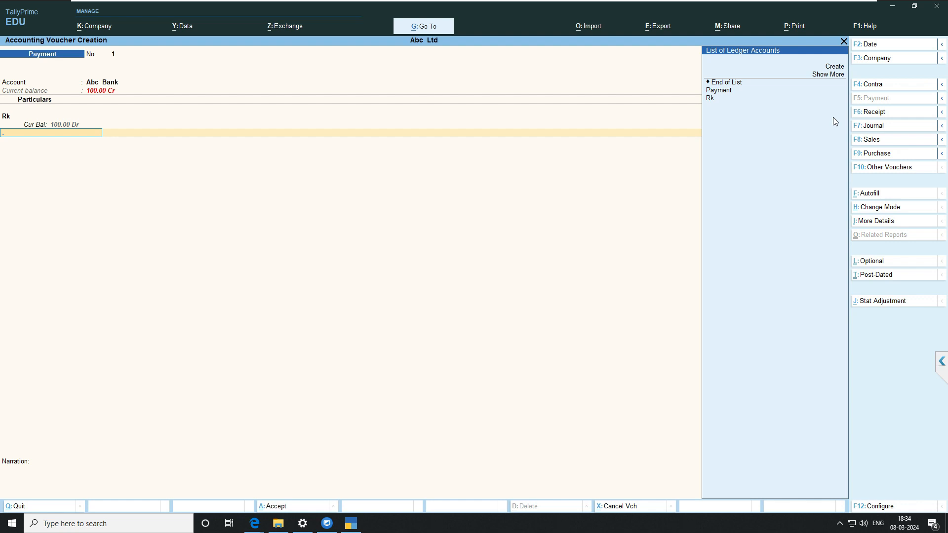
{"action": "key", "text": "Escape"}
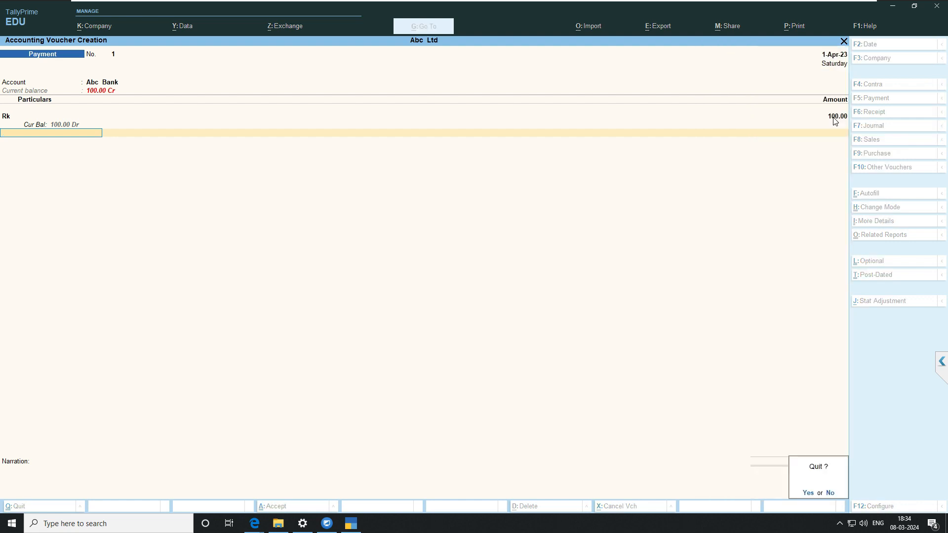
{"action": "key", "text": "n"}
{"action": "left_click", "coordinate": [833, 117]}
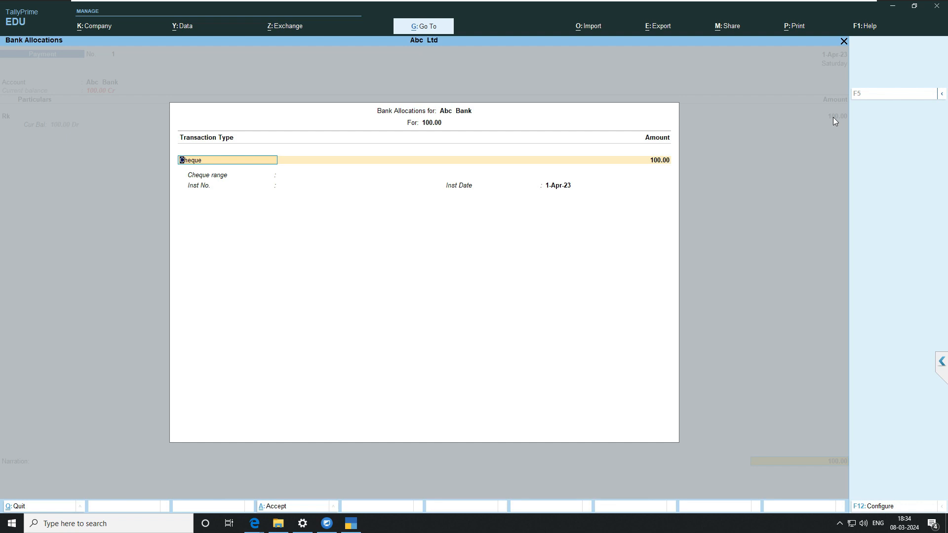
- Accept the bank allocation as a Cheque with Not Applicable as the cheque range and no instrument number
{"action": "key", "text": "Return"}
{"action": "key", "text": "Return"}
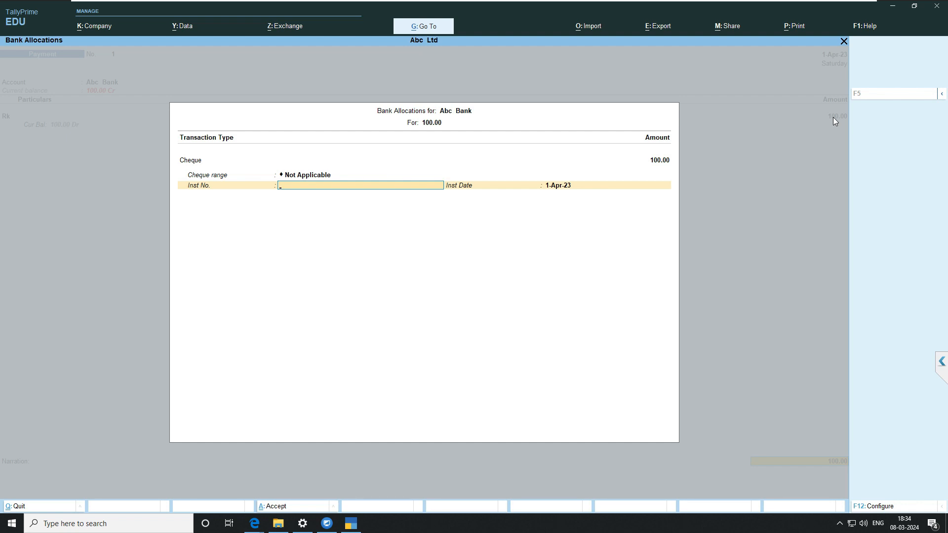
{"action": "key", "text": "Return"}
{"action": "key", "text": "Return"}
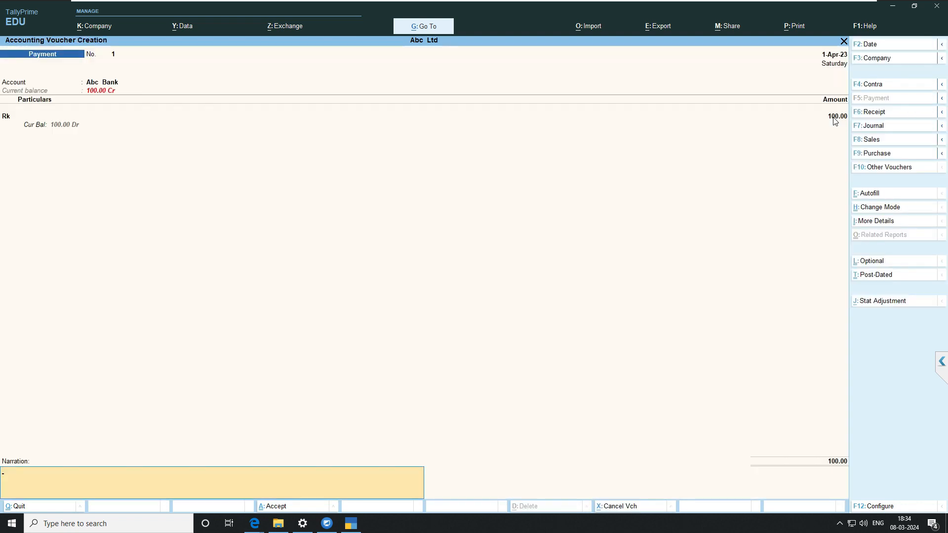
- Enter the narration "miss" and save the payment voucher
{"action": "type", "text": "miss"}
{"action": "key", "text": "Return"}
{"action": "key", "text": "Return"}
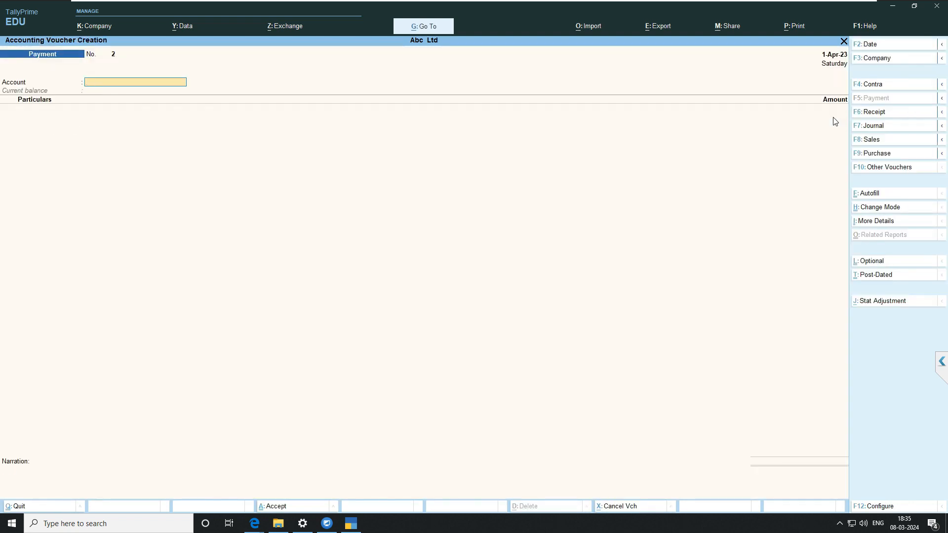
- Leave voucher creation and open the Day Book to check the recorded payment
{"action": "key", "text": "Escape"}
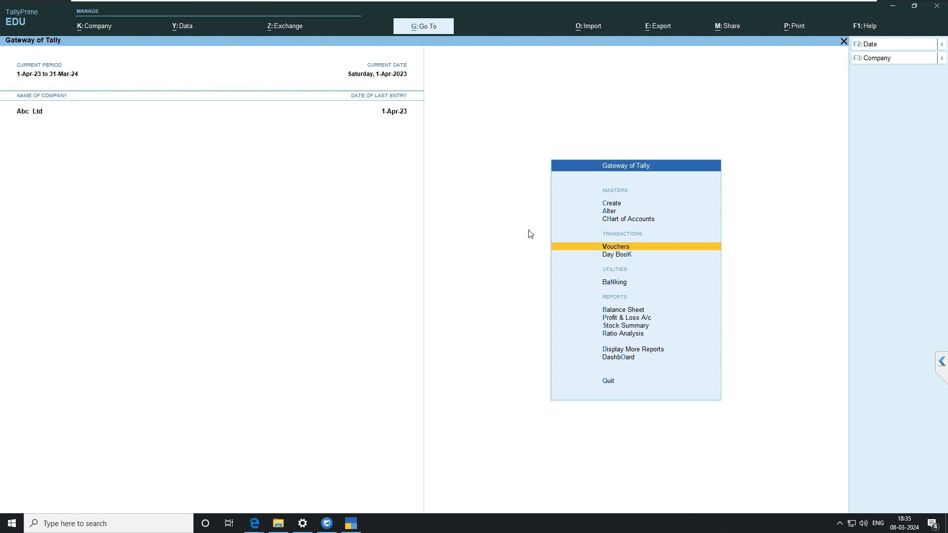
{"action": "key", "text": "k"}
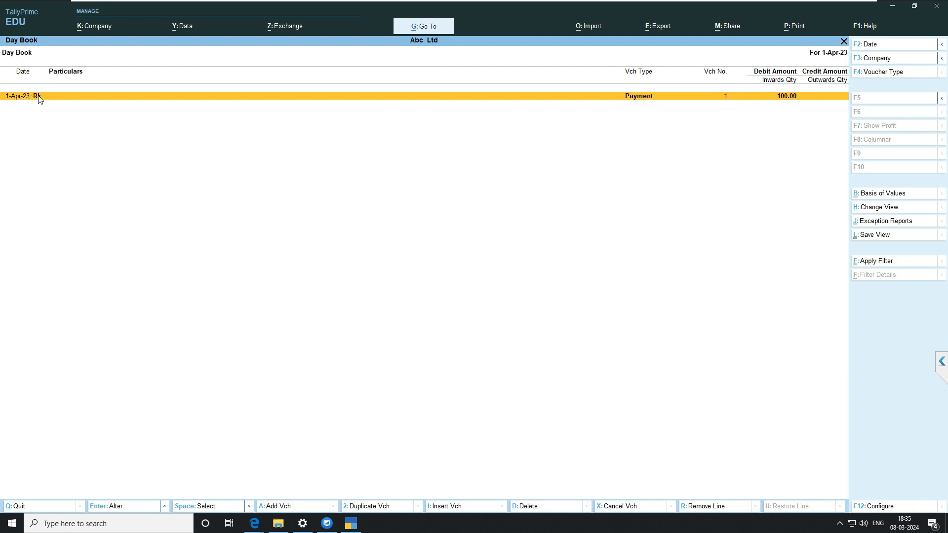
- Leave the Day Book and view the Google Drive sync activity
{"action": "key", "text": "Escape"}
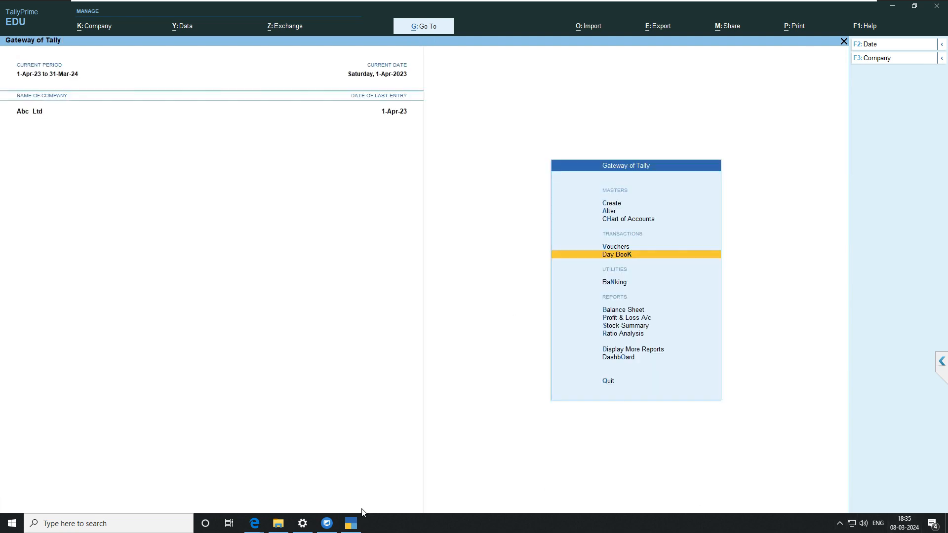
{"action": "left_click", "coordinate": [839, 524]}
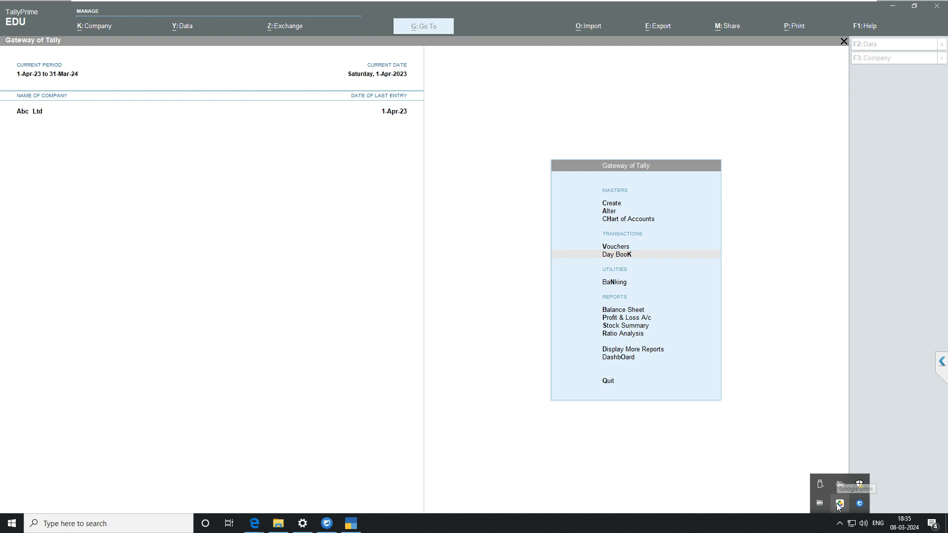
{"action": "left_click", "coordinate": [839, 505]}
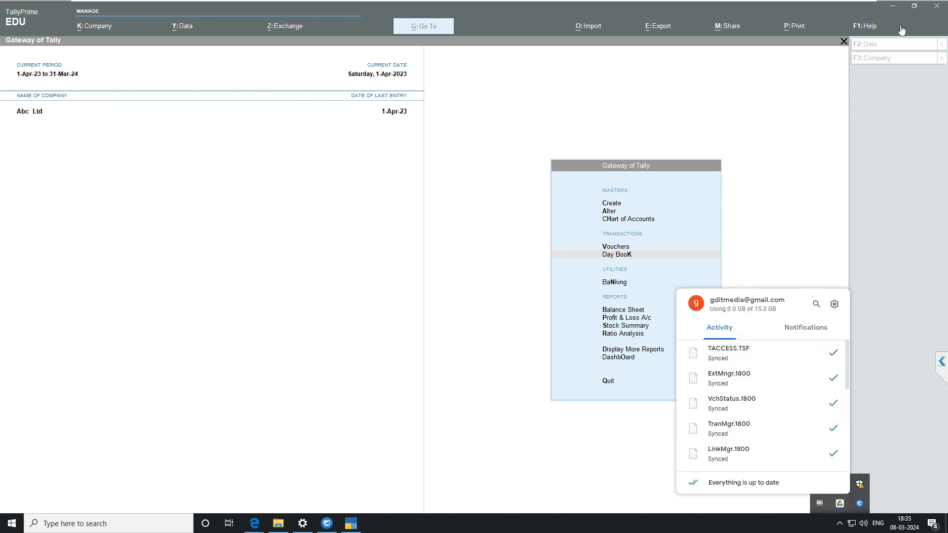
- Minimise TallyPrime and open the Tally Data folder in Google Drive's My Drive to inspect the synced company data
{"action": "left_click", "coordinate": [893, 6]}
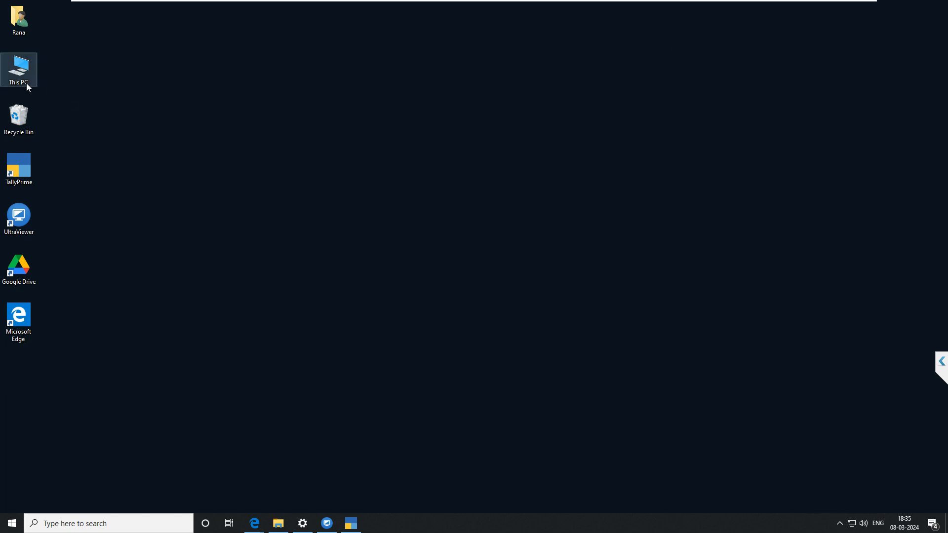
{"action": "double_click", "coordinate": [28, 285]}
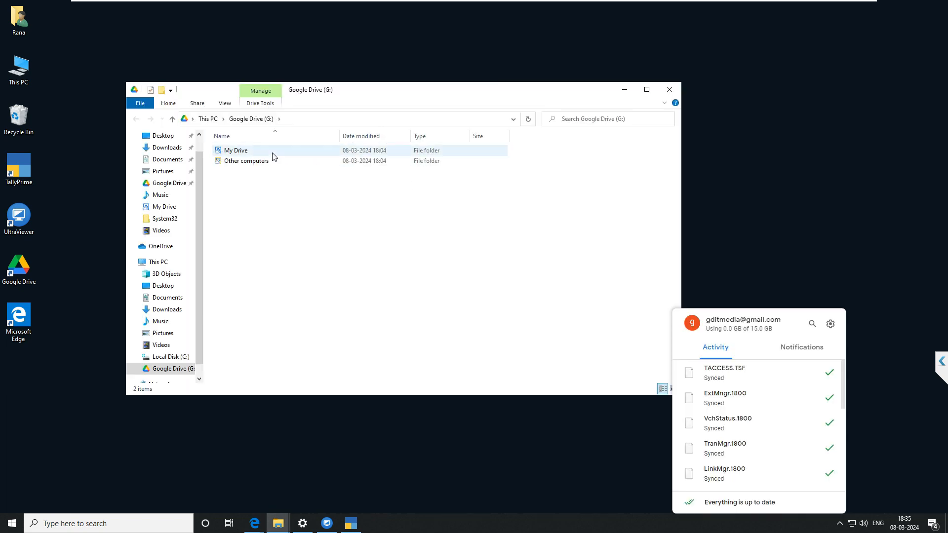
{"action": "double_click", "coordinate": [240, 151]}
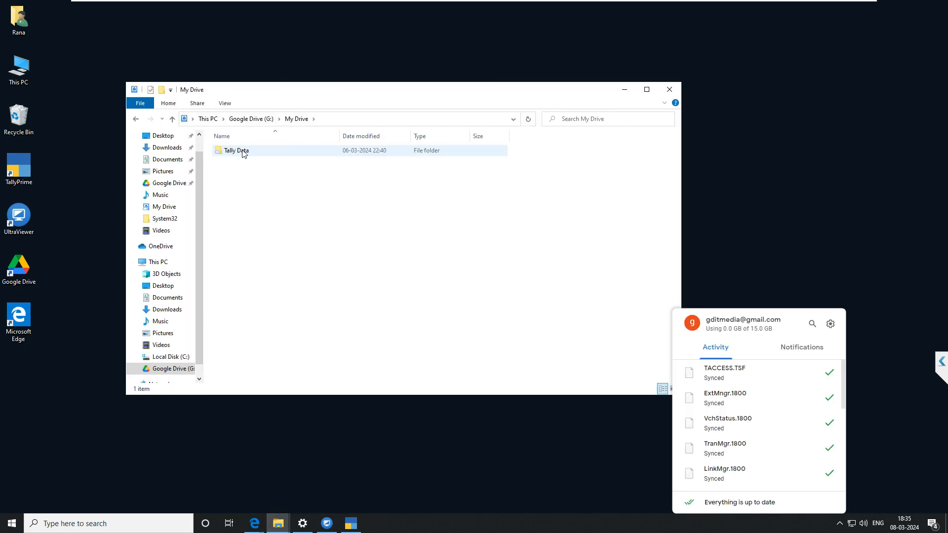
{"action": "double_click", "coordinate": [242, 151]}
{"action": "double_click", "coordinate": [242, 153]}
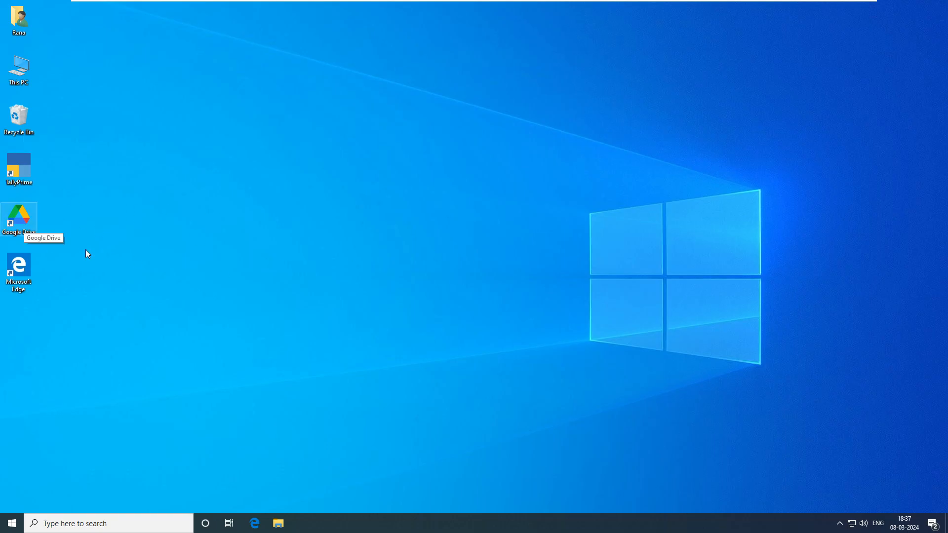
- Start TallyPrime in Educational Mode and open the recorded payment voucher from the Day Book for review
{"action": "double_click", "coordinate": [19, 171]}
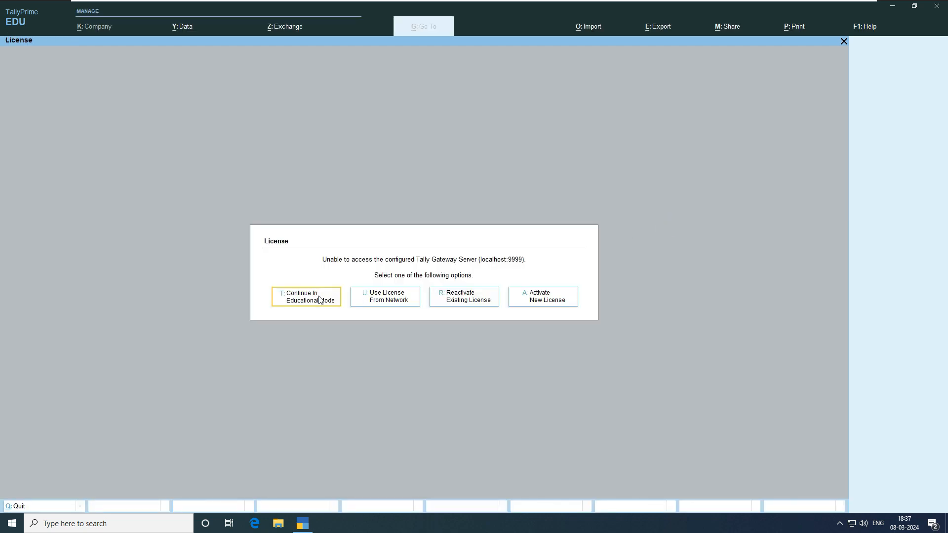
{"action": "left_click", "coordinate": [322, 298]}
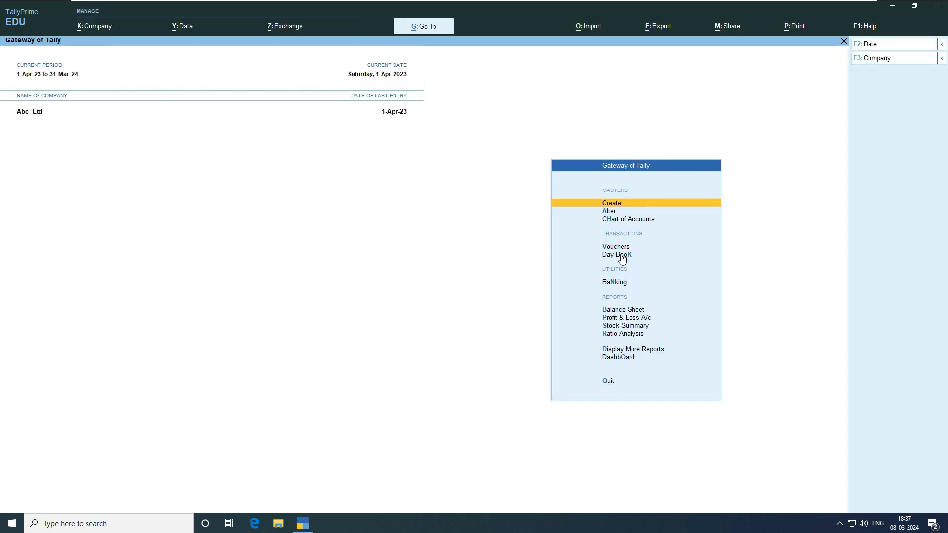
{"action": "left_click", "coordinate": [620, 254]}
{"action": "double_click", "coordinate": [54, 99]}
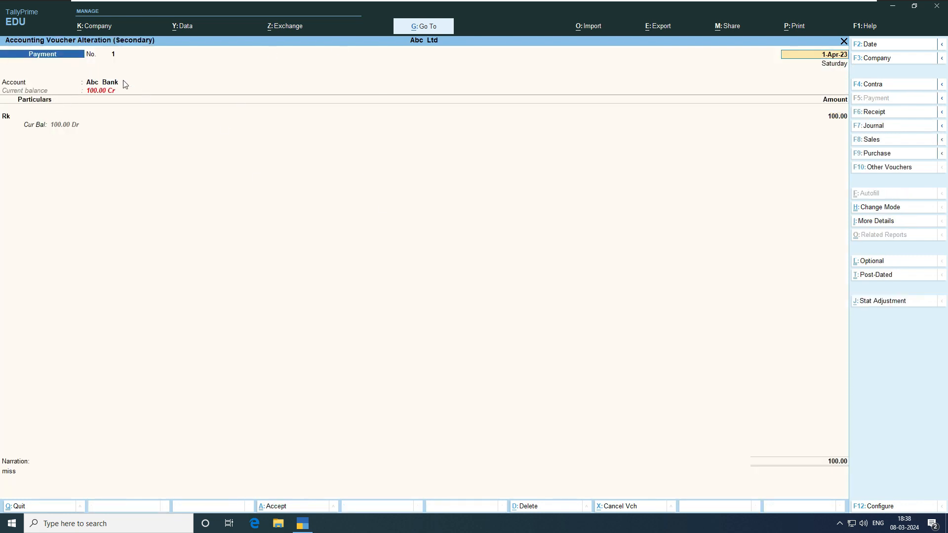
{"action": "left_click", "coordinate": [86, 84]}
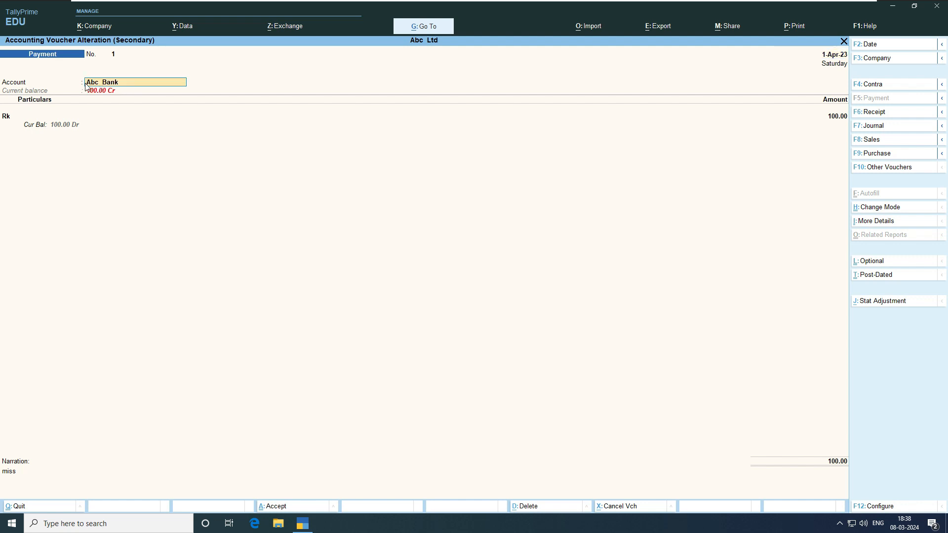
- Accept the reviewed voucher and begin a new payment voucher from Abc Bank to the creditor's ledger
{"action": "key", "text": "ctrl+a"}
{"action": "key", "text": "Return"}
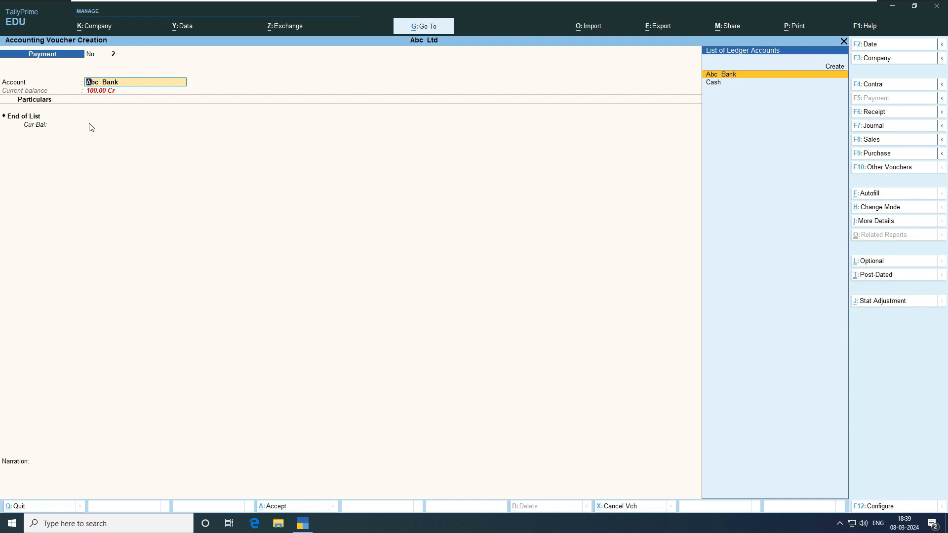
{"action": "key", "text": "Return"}
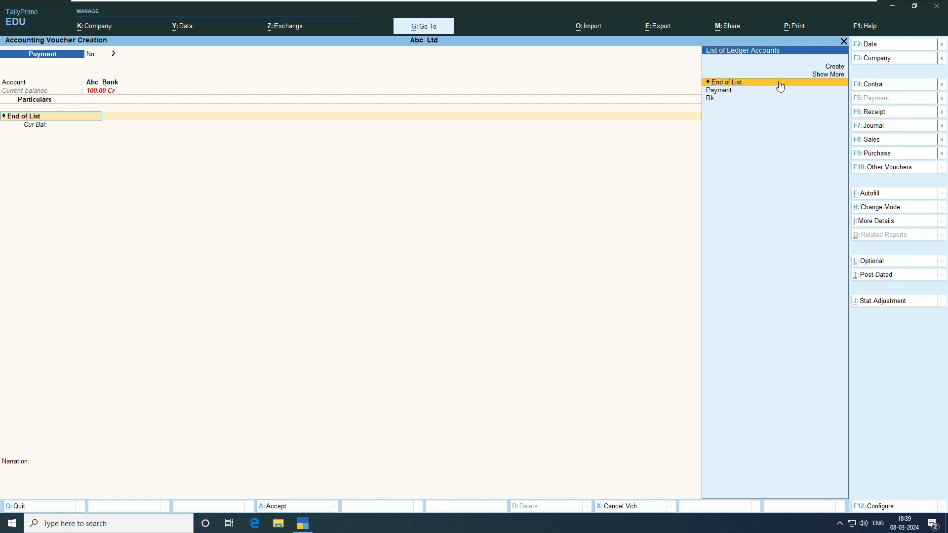
{"action": "left_click", "coordinate": [709, 100]}
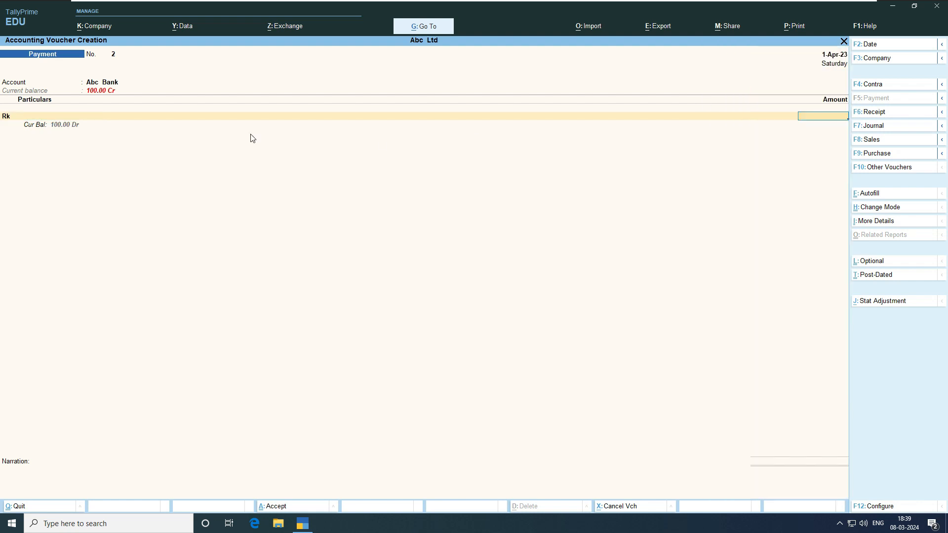
{"action": "type", "text": "2000"}
{"action": "key", "text": "BackSpace"}
{"action": "key", "text": "BackSpace"}
{"action": "key", "text": "BackSpace"}
{"action": "key", "text": "BackSpace"}
{"action": "key", "text": "BackSpace"}
{"action": "key", "text": "BackSpace"}
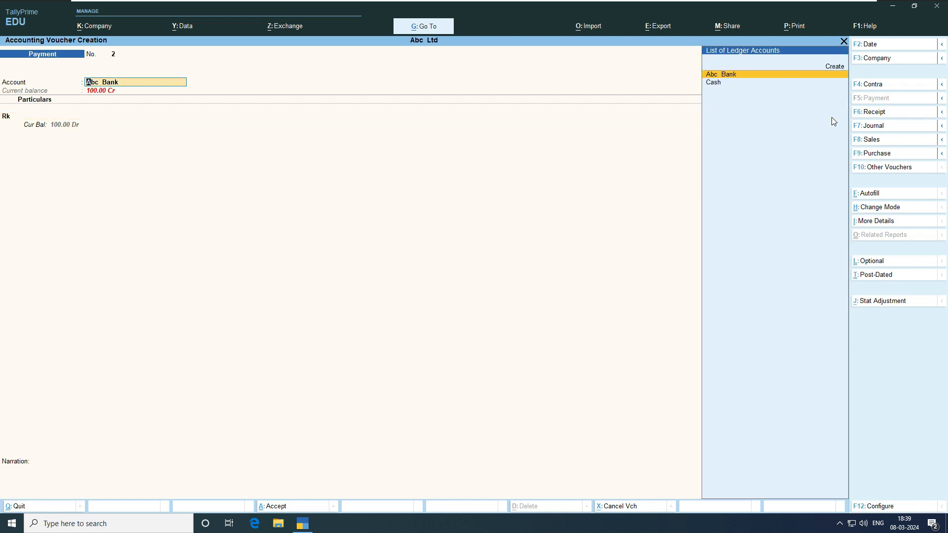
- Keep Abc Bank and the creditor's ledger in the new payment voucher and enter 200 as the amount
{"action": "key", "text": "Return"}
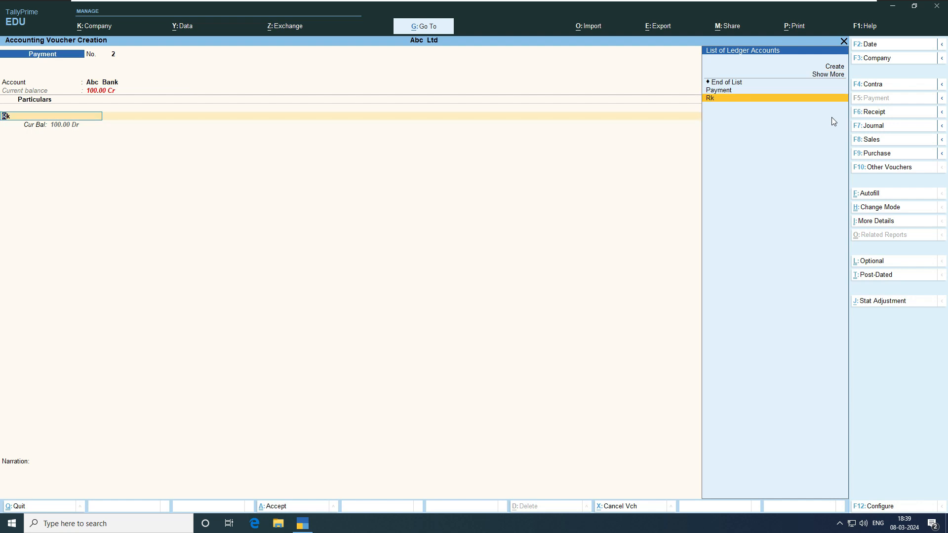
{"action": "key", "text": "Return"}
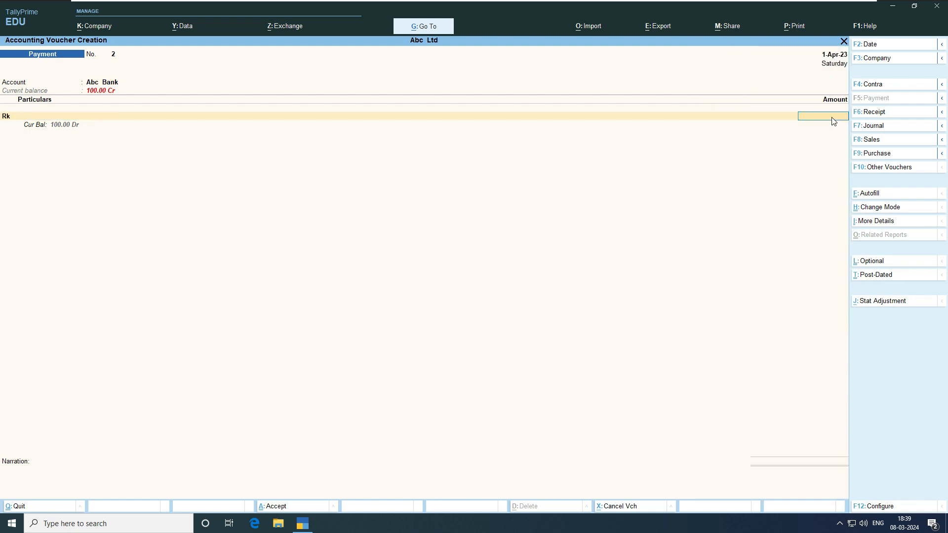
{"action": "type", "text": "200"}
{"action": "key", "text": "Return"}
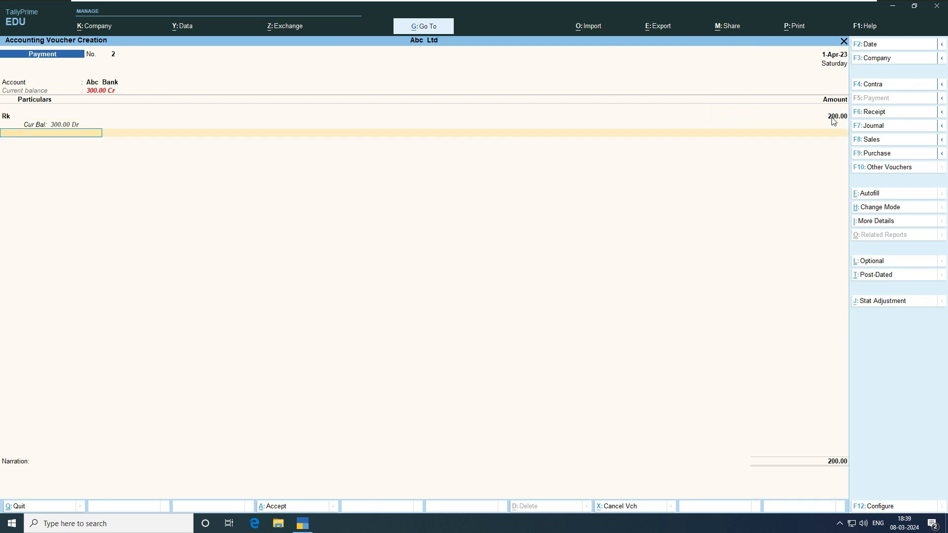
- Accept the bank allocation as a Cheque with Not Applicable as the cheque range, and save the voucher without a narration
{"action": "key", "text": "Return"}
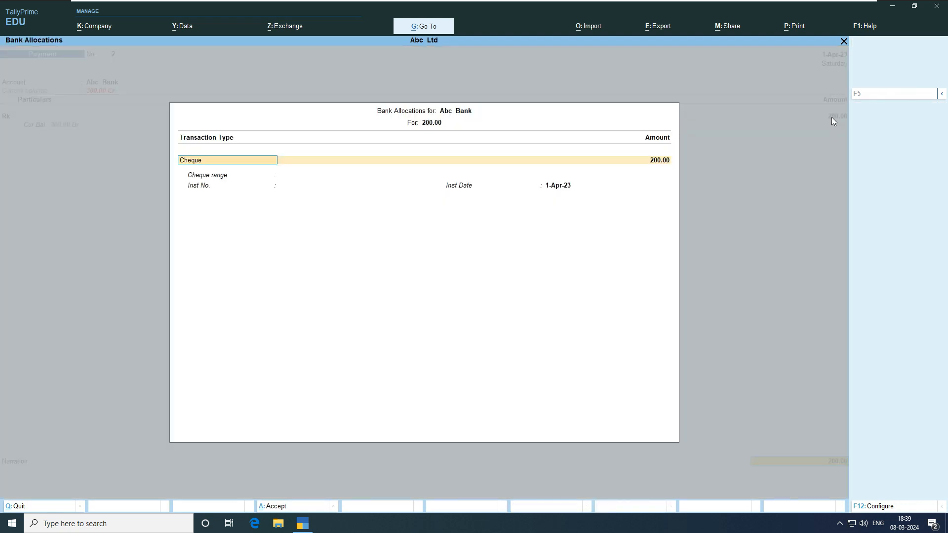
{"action": "key", "text": "Return"}
{"action": "key", "text": "Return"}
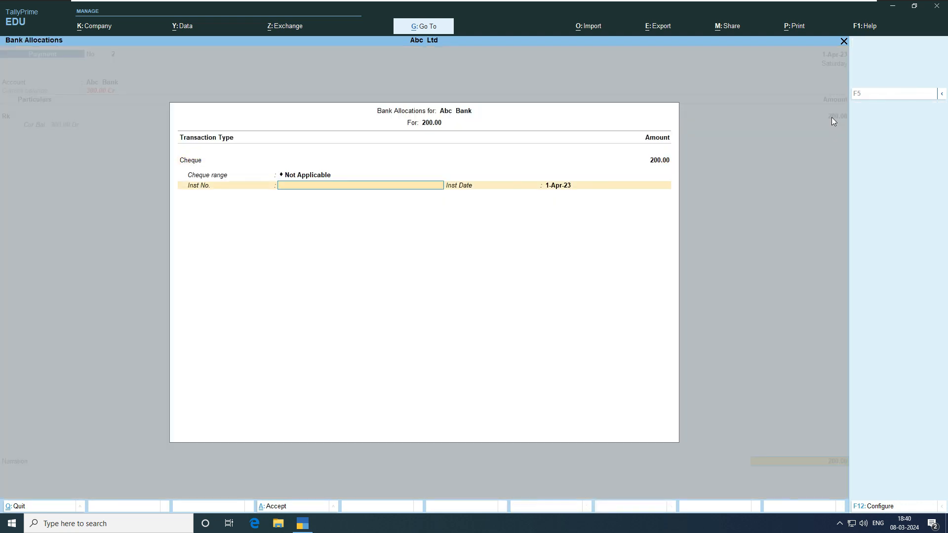
{"action": "key", "text": "Return"}
{"action": "key", "text": "Return"}
{"action": "key", "text": "Return"}
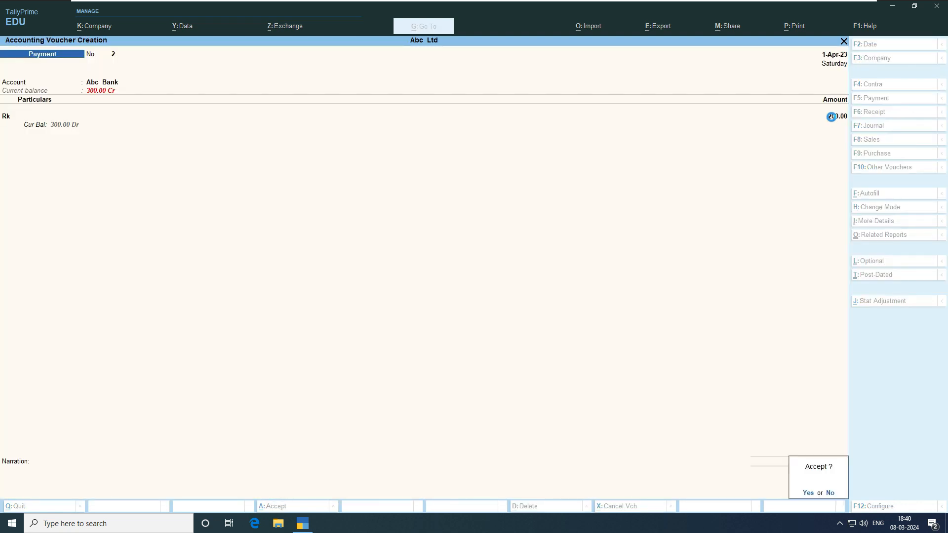
{"action": "left_click", "coordinate": [808, 493]}
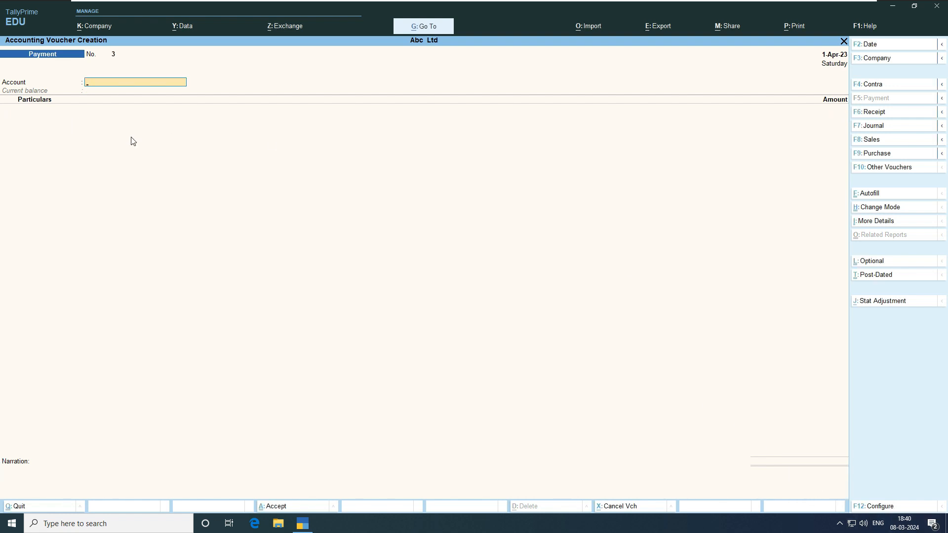
- Quit voucher creation and open the Day Book to check the newly added second payment
{"action": "key", "text": "Escape"}
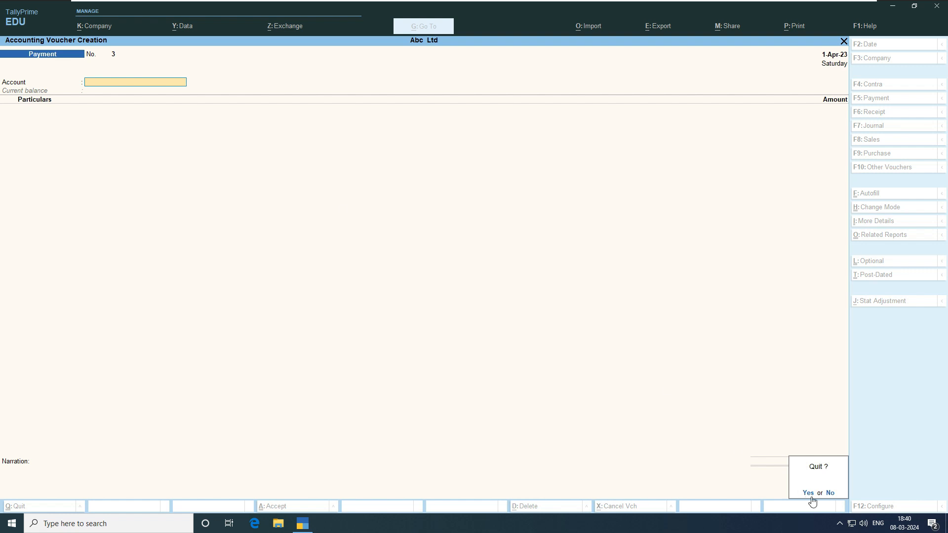
{"action": "left_click", "coordinate": [808, 493]}
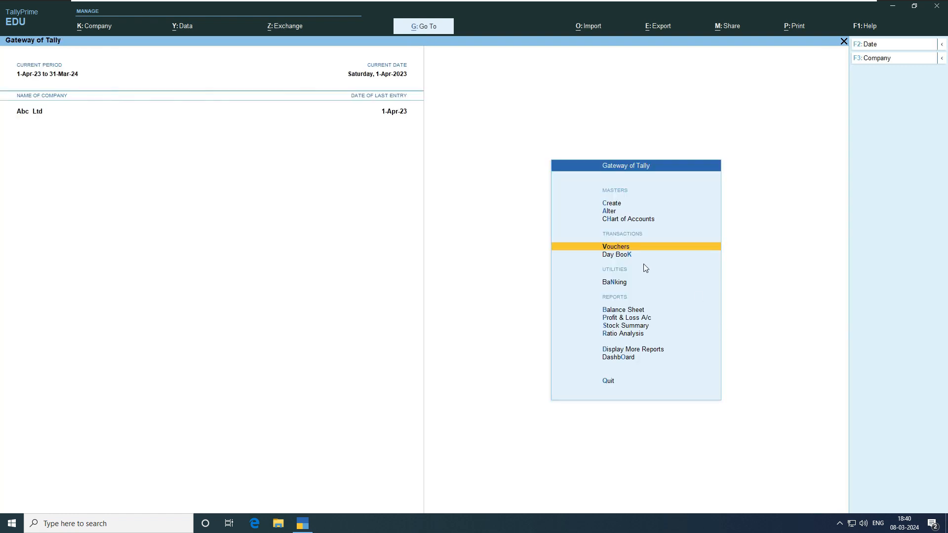
{"action": "left_click", "coordinate": [625, 256]}
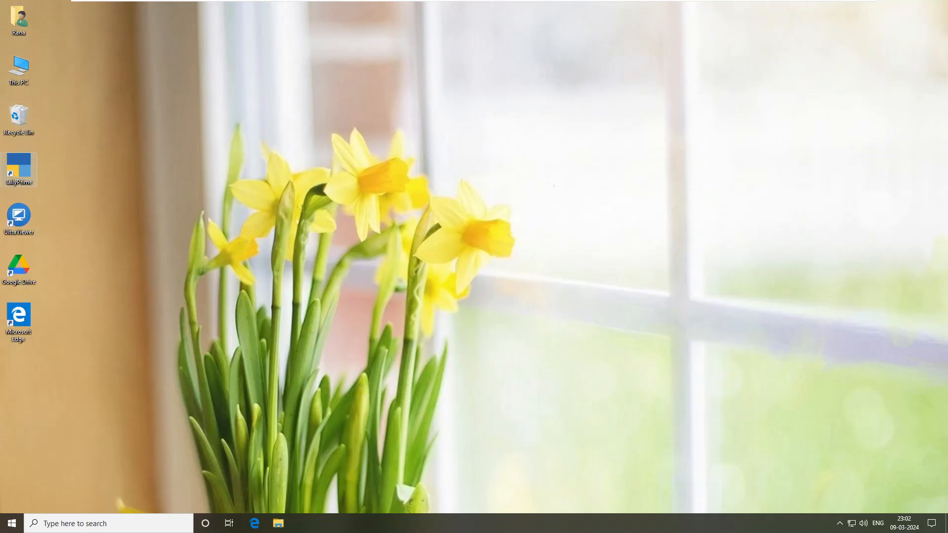
- Start TallyPrime in Educational Mode on the computer that recorded the first payment
{"action": "double_click", "coordinate": [10, 170]}
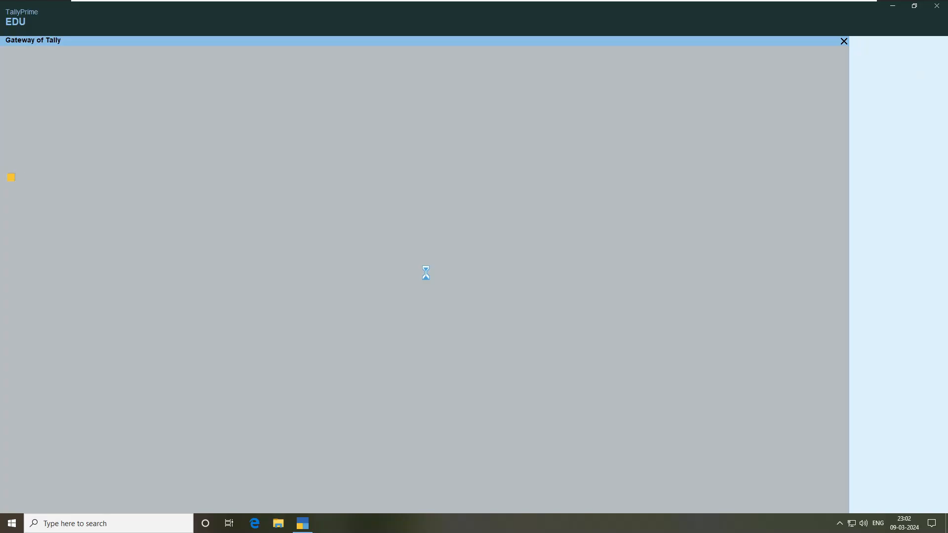
{"action": "left_click", "coordinate": [324, 298]}
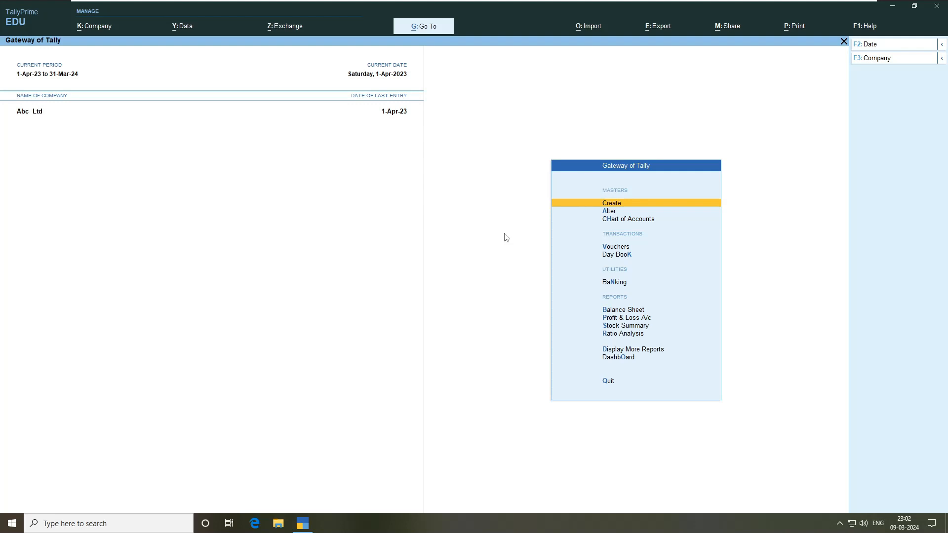
- View the Google Drive sync activity and open the Day Book to check the payment made on the other computer
{"action": "left_click", "coordinate": [840, 523]}
{"action": "left_click", "coordinate": [825, 487]}
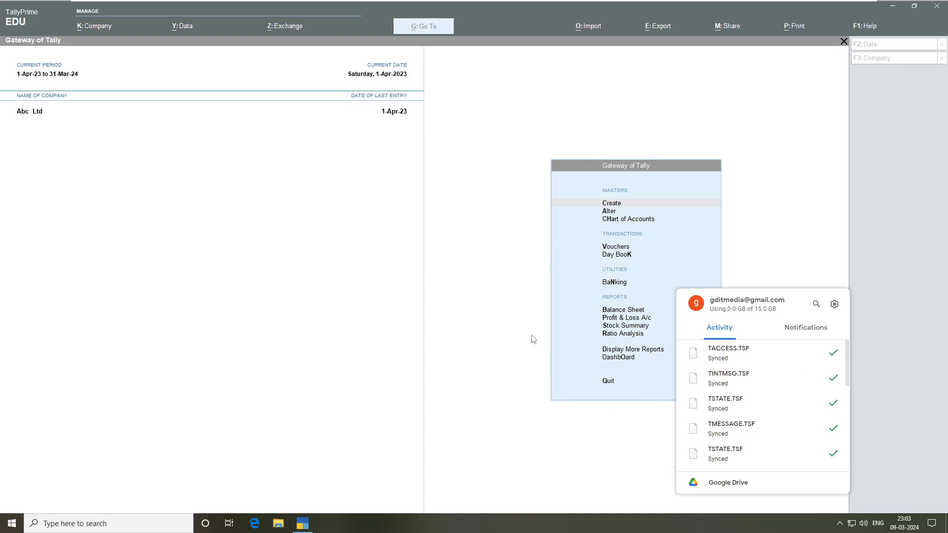
{"action": "left_click", "coordinate": [510, 343]}
{"action": "left_click", "coordinate": [612, 255]}
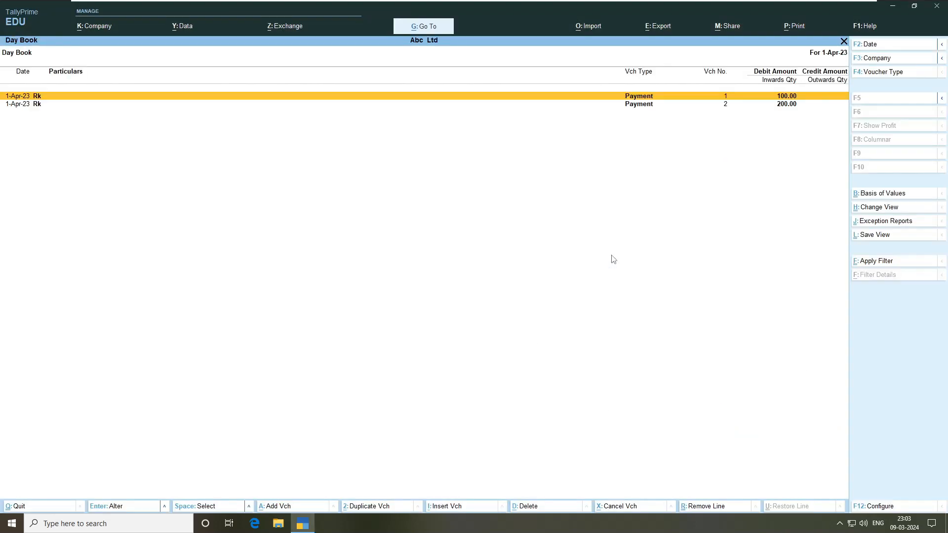